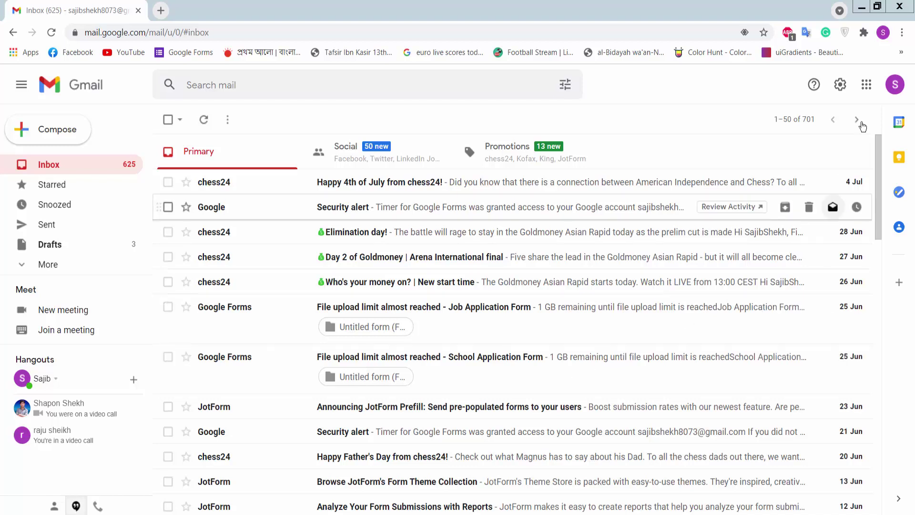
Step: Open Gmail's Google apps grid and scroll down until the Forms app shows
left_click(868, 90)
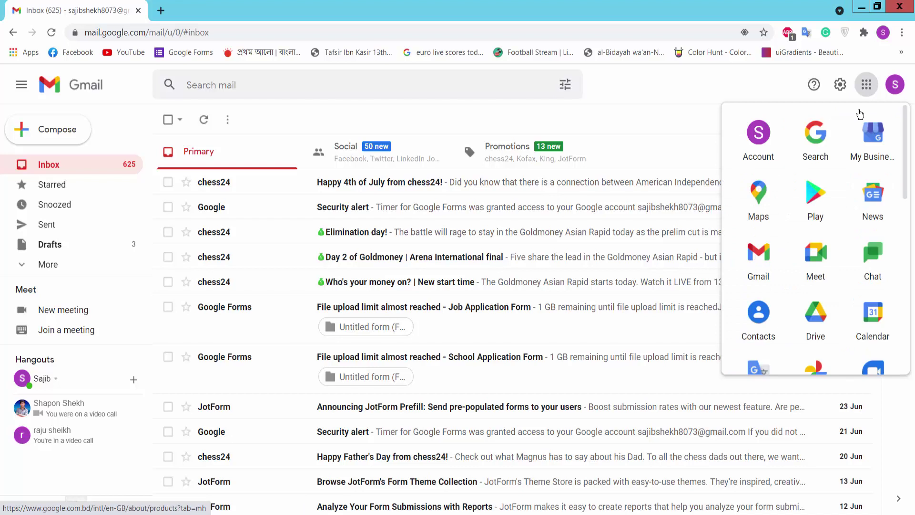
scroll(822, 280, "down", 5)
scroll(826, 279, "down", 2)
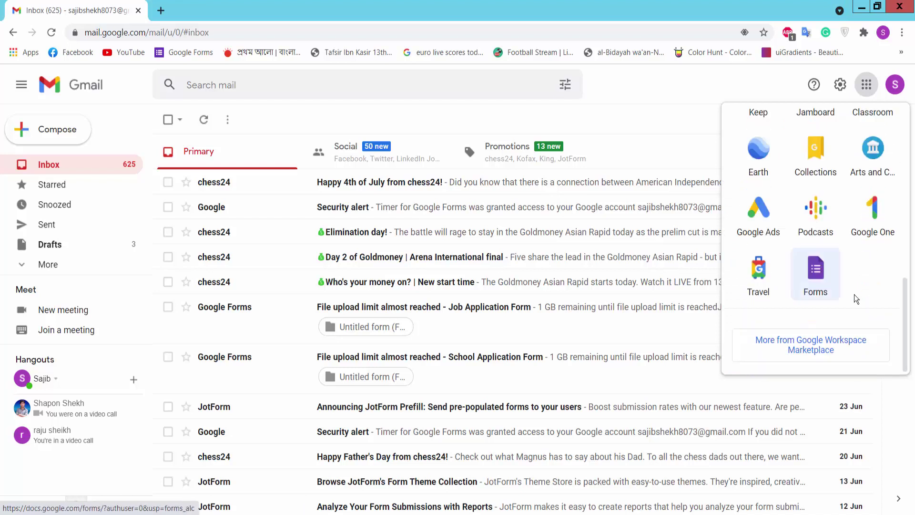
Step: Create a blank Google Form titled 'Booking Form'
left_click(820, 279)
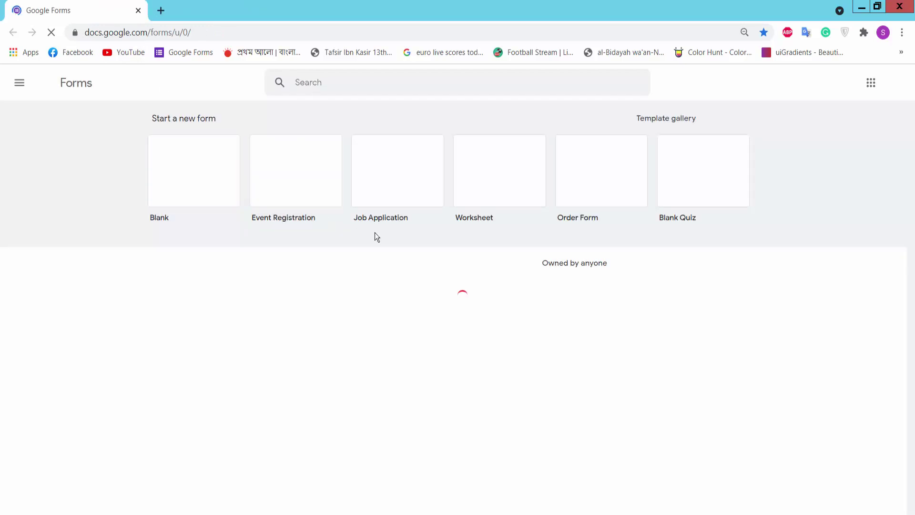
left_click(200, 180)
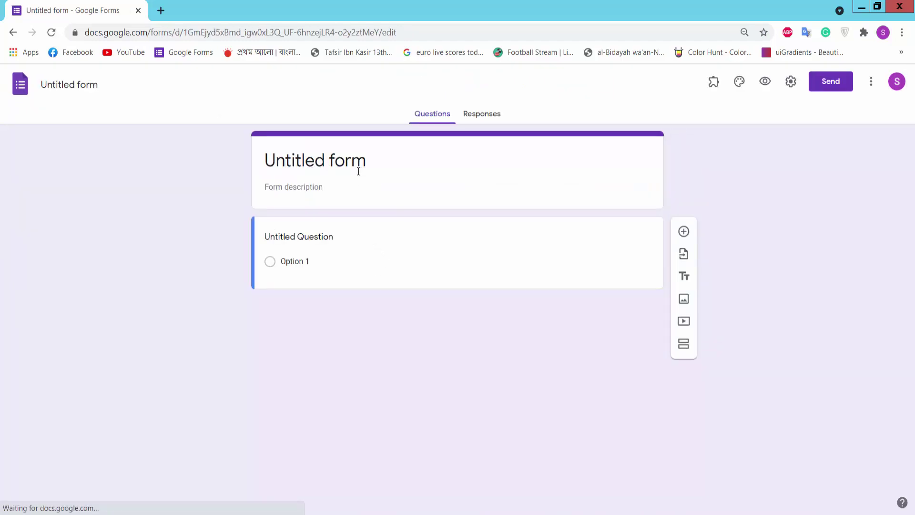
left_click(372, 165)
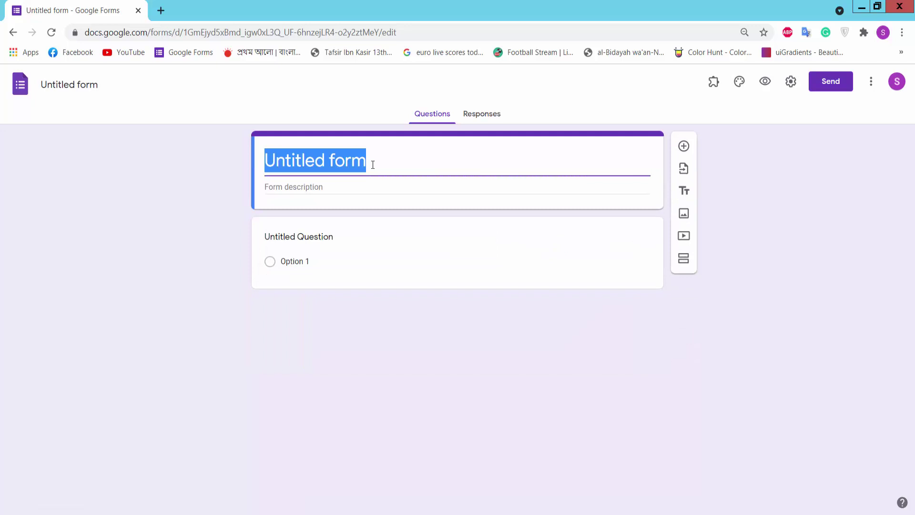
type("Booking Form")
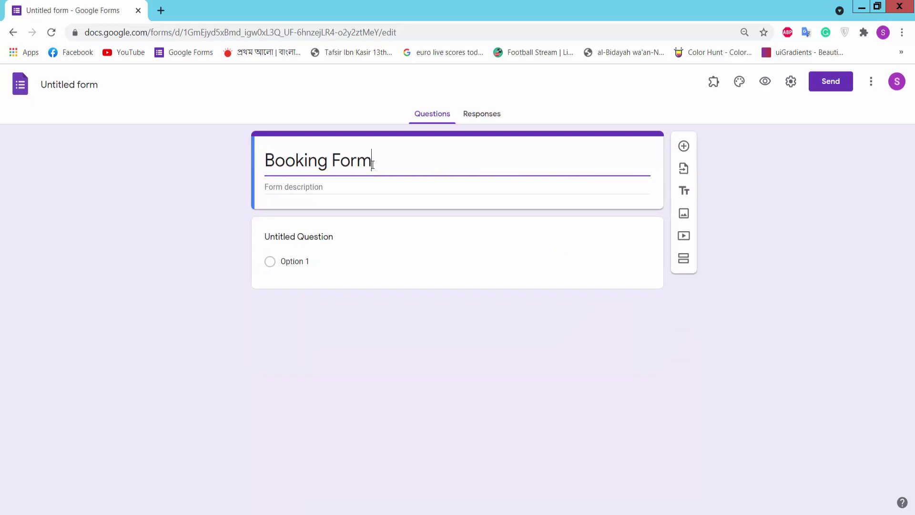
left_click(302, 187)
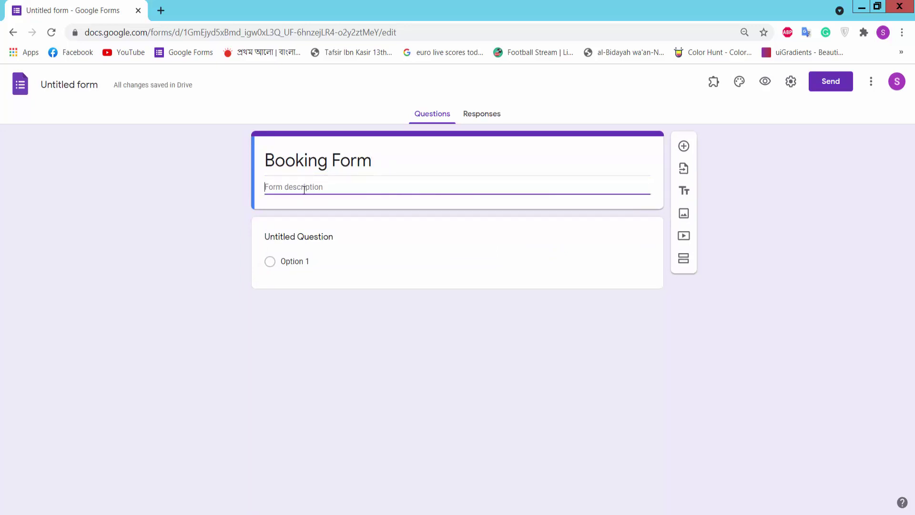
Step: Make the first question a required Short answer titled 'Name', copied from the Notepad list
left_click(320, 240)
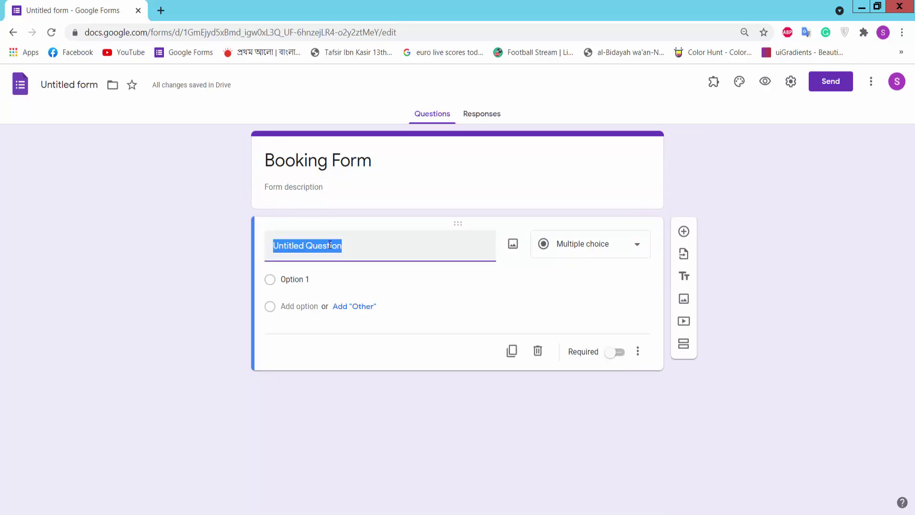
key("alt+Tab")
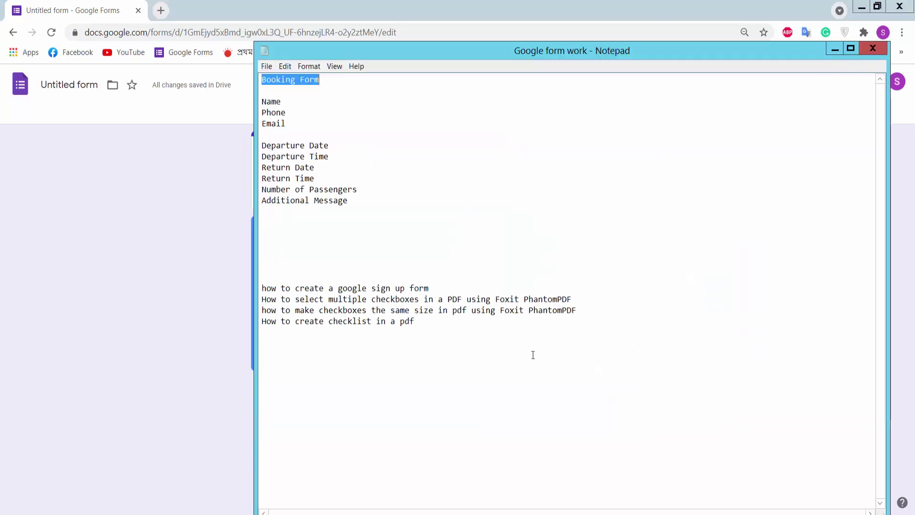
left_click_drag(296, 102, 248, 106)
key("ctrl+c")
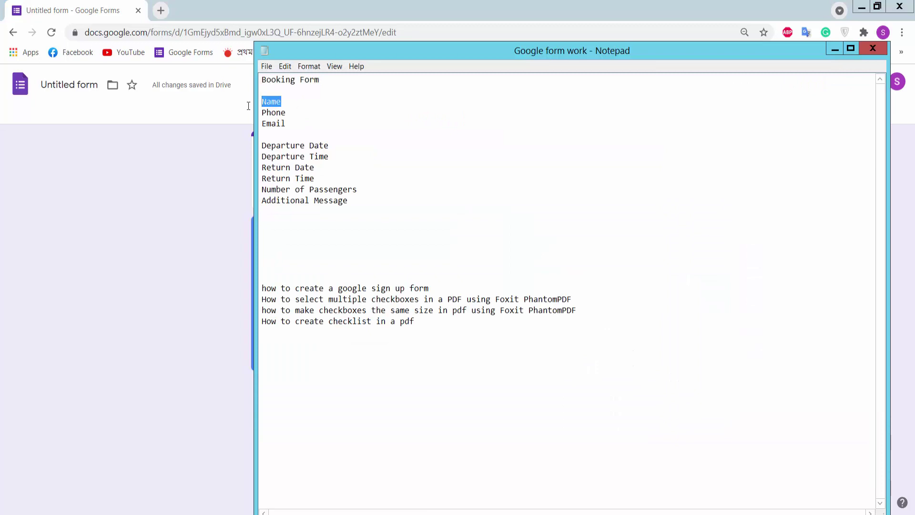
key("alt+Tab")
triple_click(332, 251)
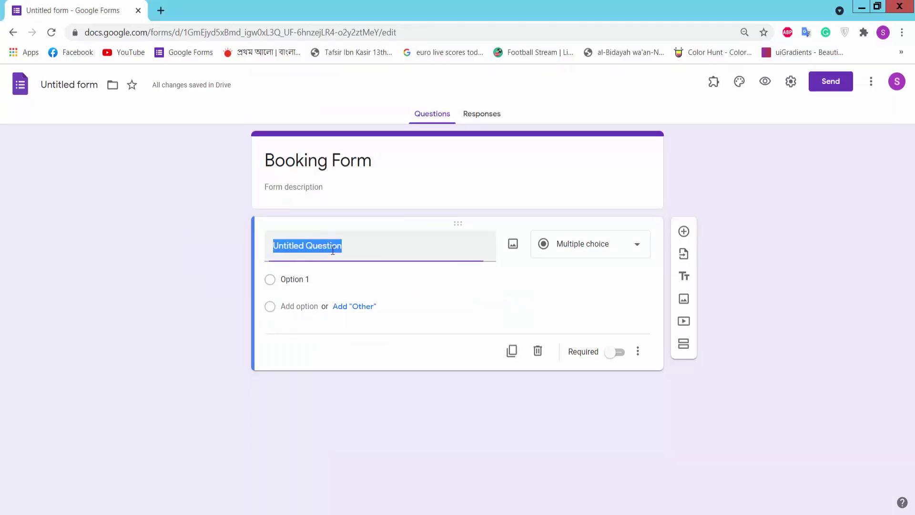
key("ctrl+v")
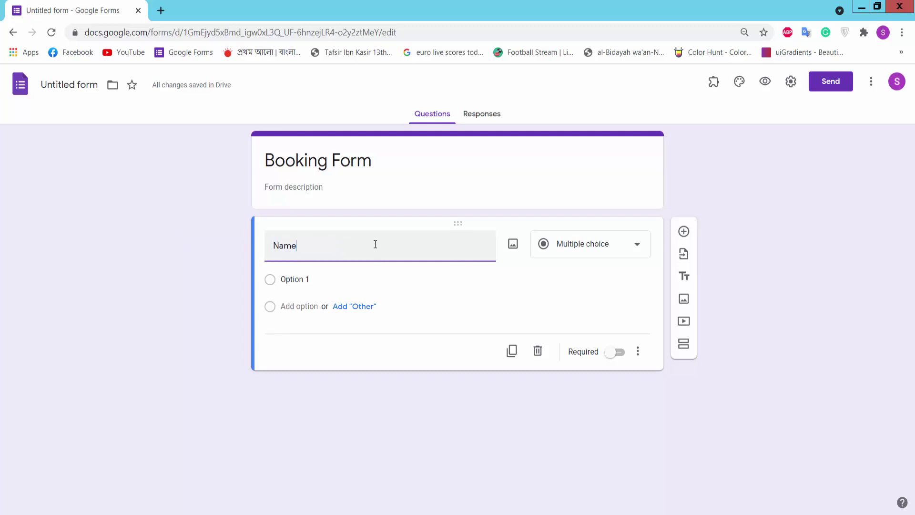
left_click(605, 249)
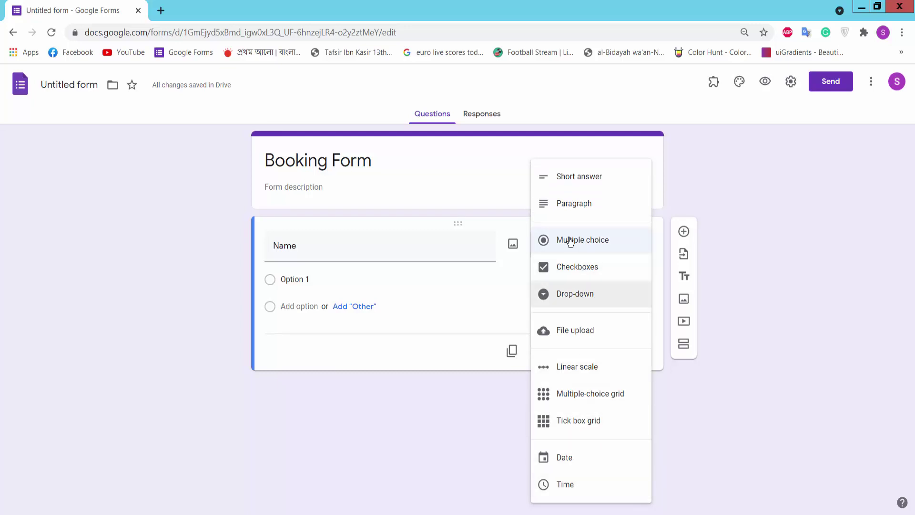
left_click(580, 181)
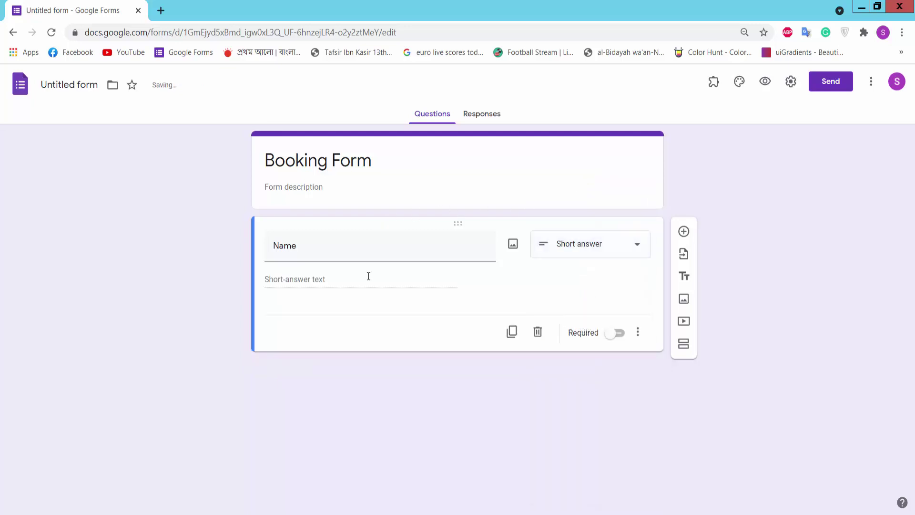
left_click(618, 334)
Step: Add a required Short answer question titled 'Phone' below Name
left_click(684, 232)
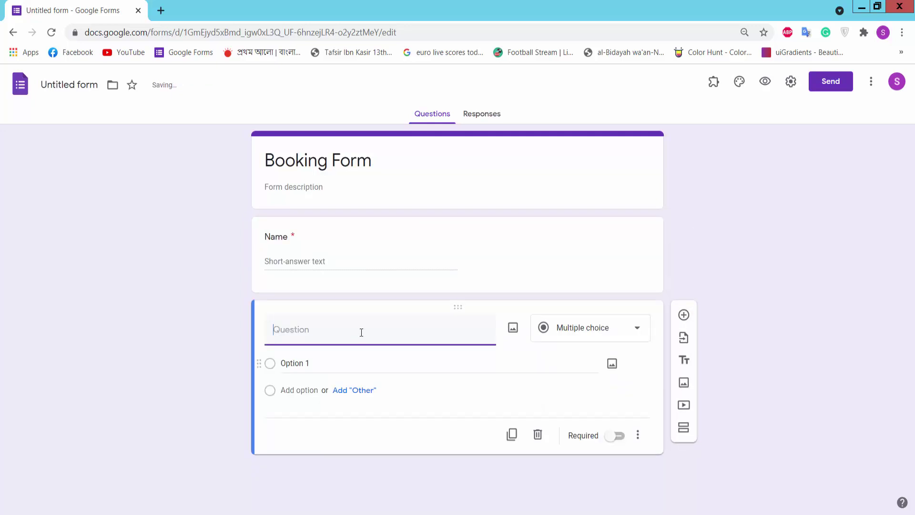
key("alt+Tab")
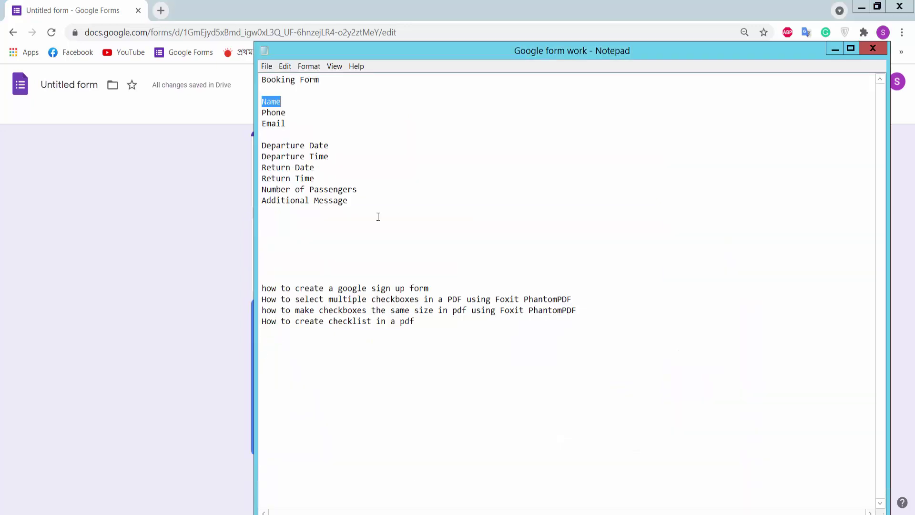
left_click_drag(303, 115, 262, 115)
key("ctrl+c")
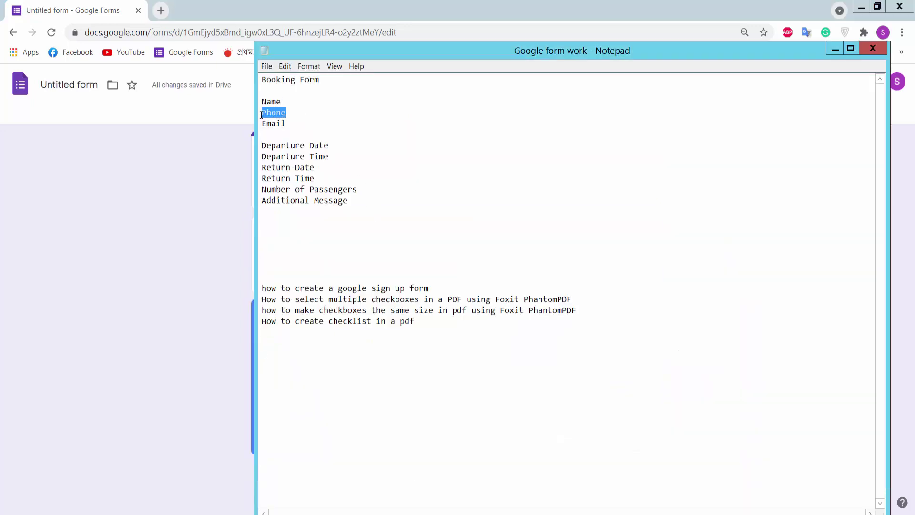
left_click(171, 213)
left_click(297, 336)
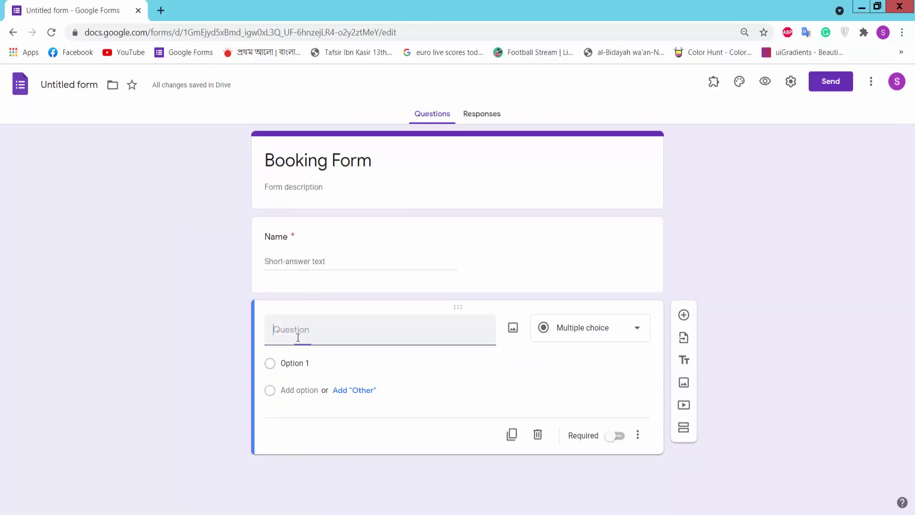
key("ctrl+v")
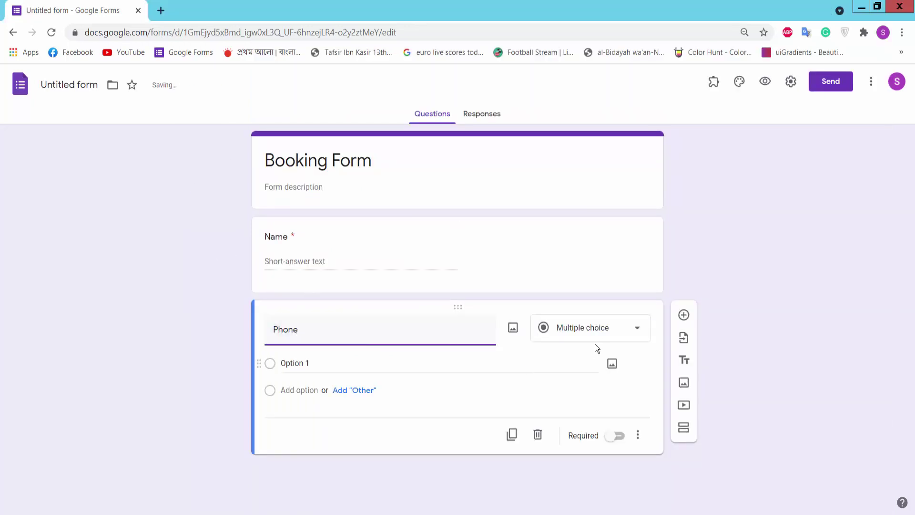
left_click(598, 329)
left_click(593, 176)
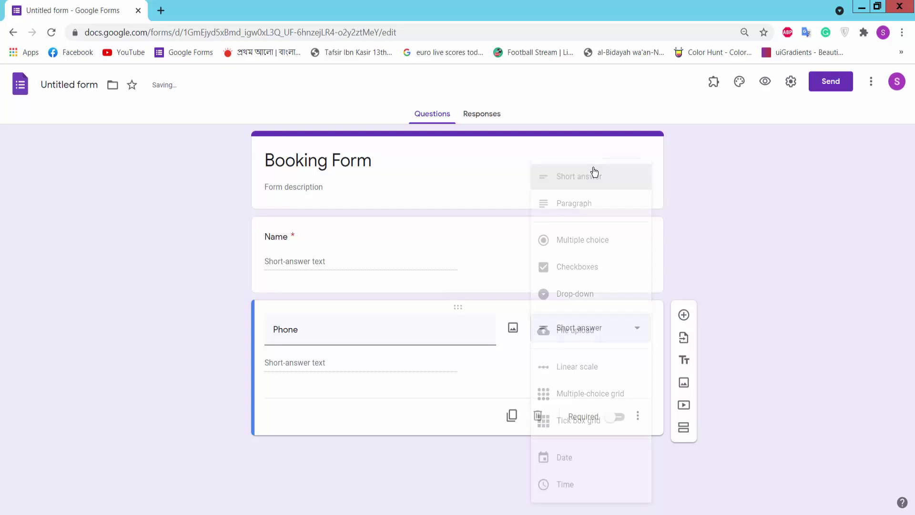
left_click(619, 418)
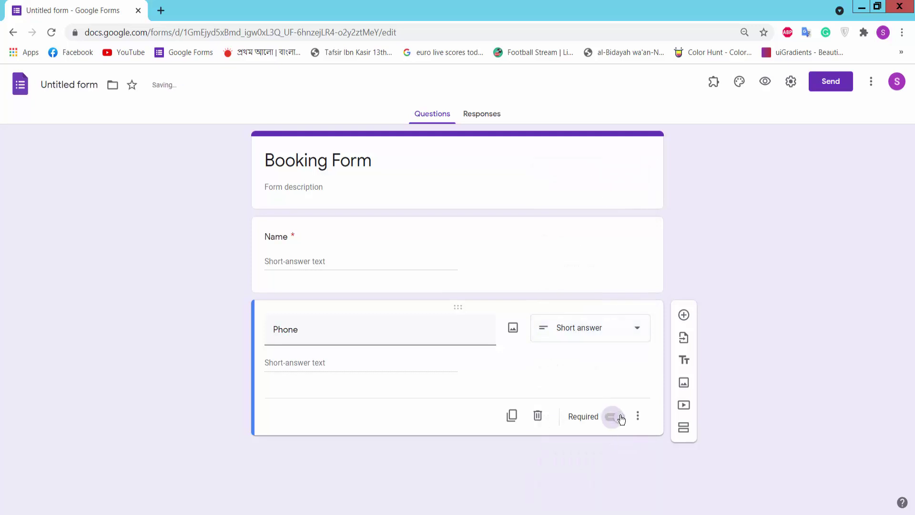
Step: Place Notepad beside the form and add a required 'Email' question below Phone
key("alt+Tab")
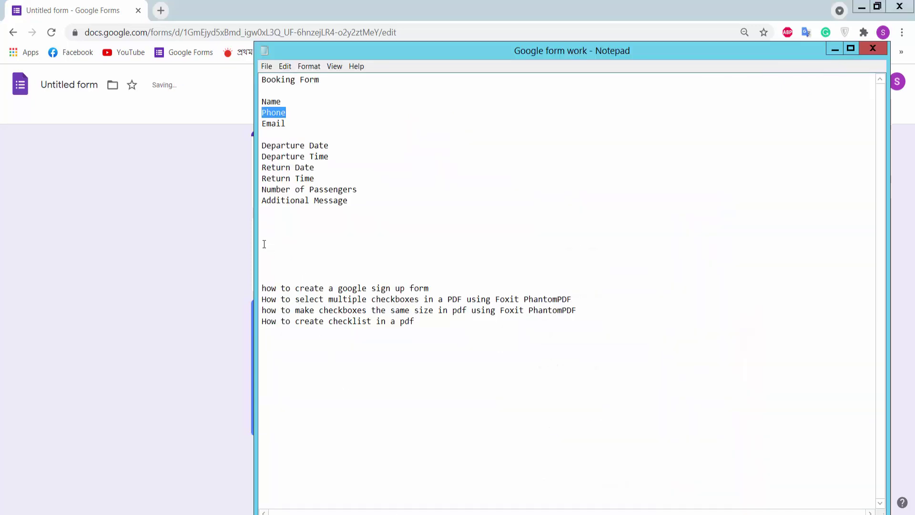
left_click_drag(256, 241, 696, 242)
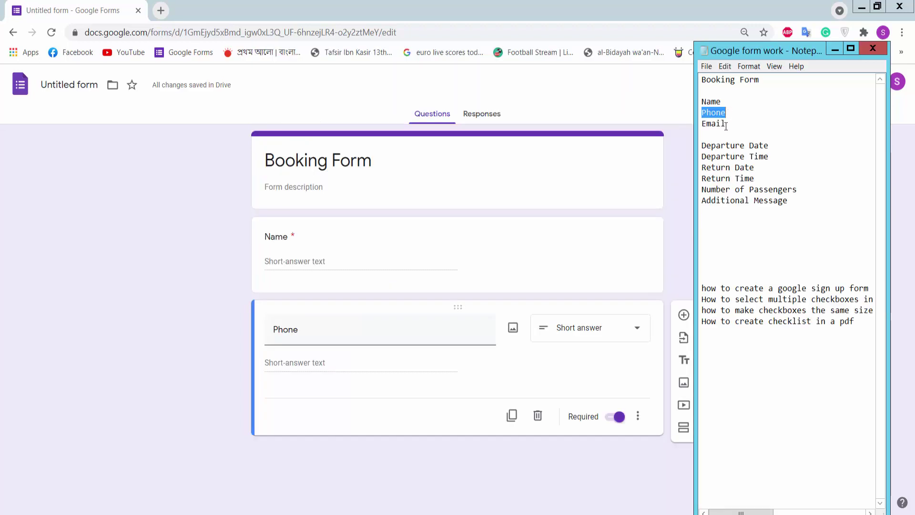
left_click_drag(726, 125, 695, 124)
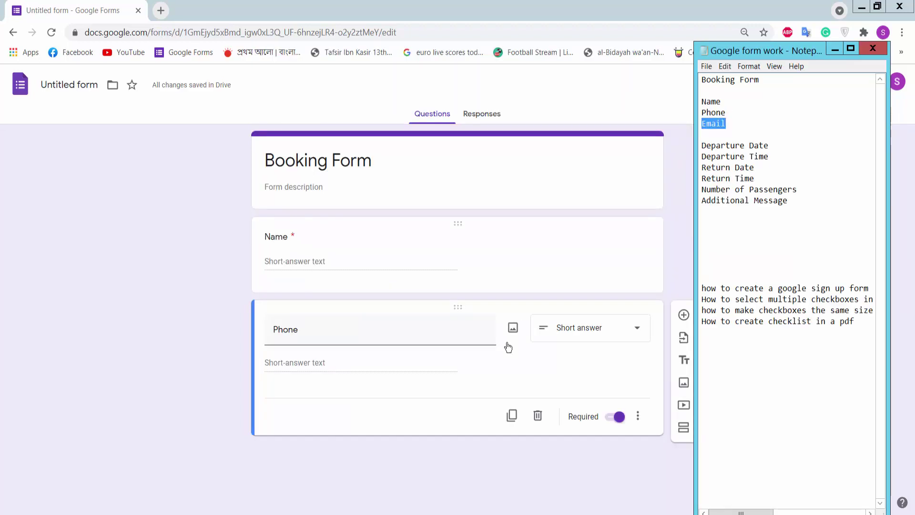
left_click(683, 315)
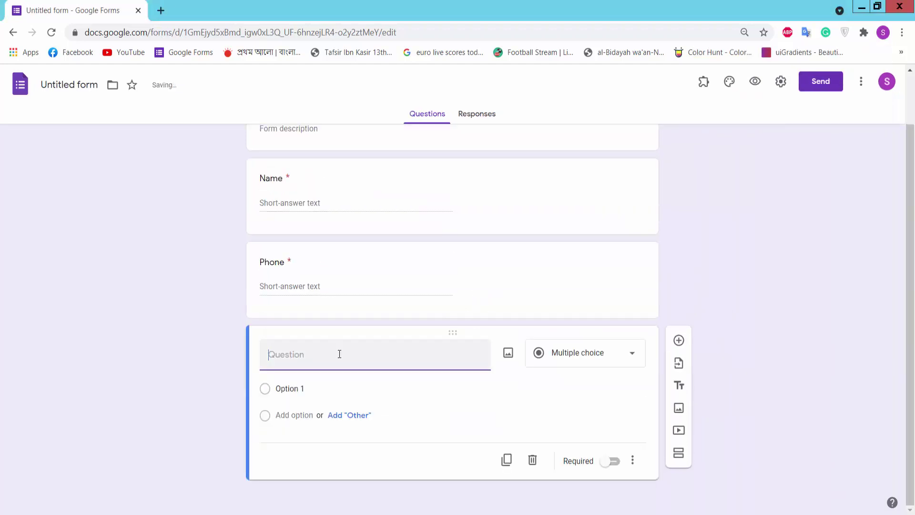
type("Email")
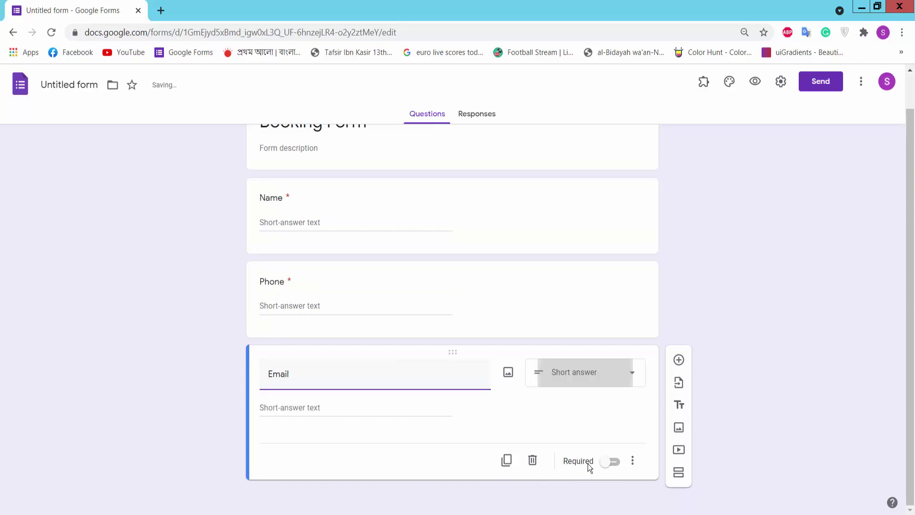
left_click(610, 461)
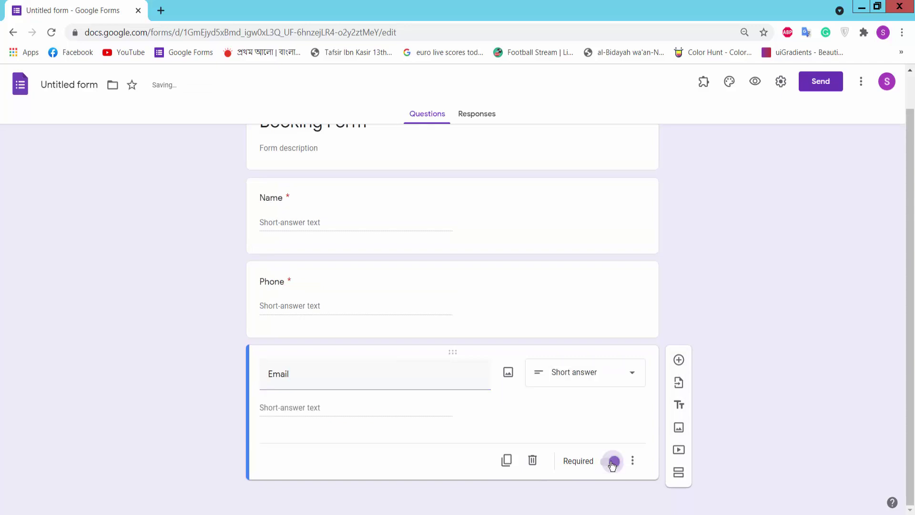
Step: Add a new question below Email and copy 'Departure Date' from the notes
left_click(679, 359)
key("alt+Tab")
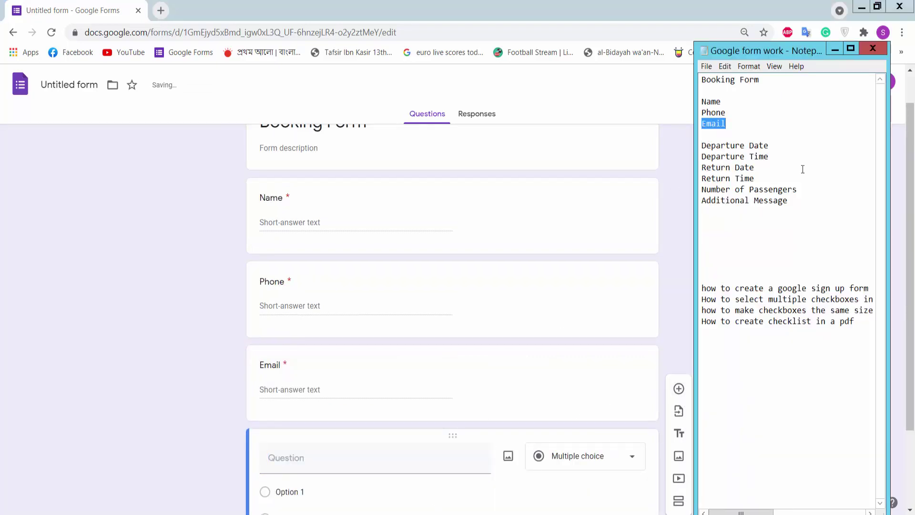
left_click_drag(769, 146, 691, 145)
key("ctrl+c")
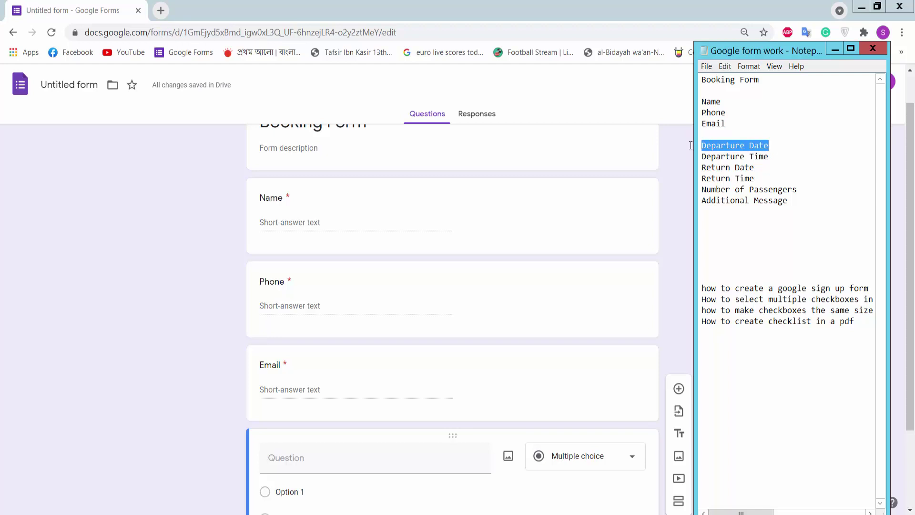
key("alt+Tab")
scroll(148, 302, "down", 2)
Step: Make the new question a required Date question titled 'Departure Date'
left_click(343, 354)
key("ctrl+v")
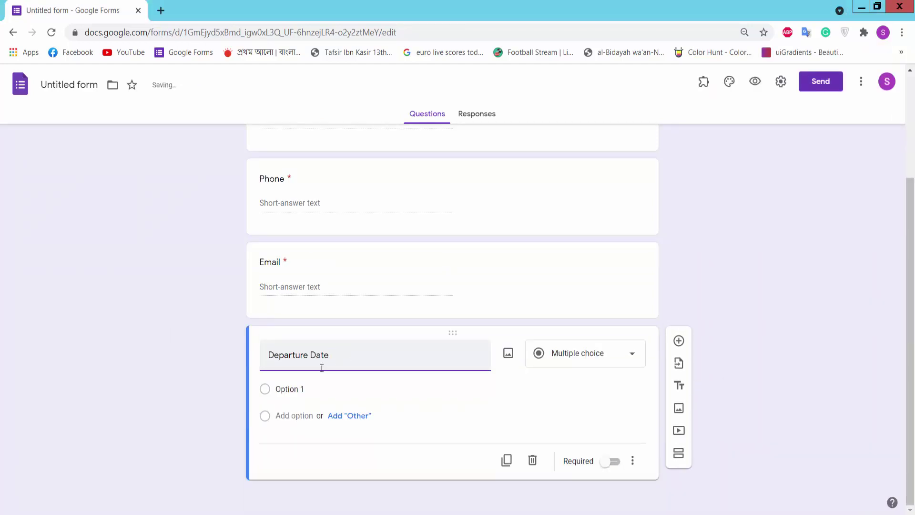
left_click(613, 462)
left_click(618, 384)
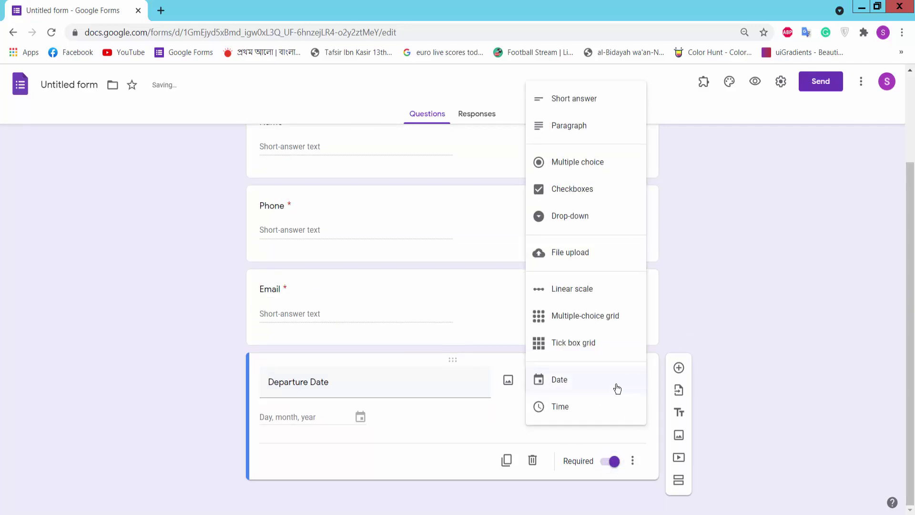
left_click(572, 384)
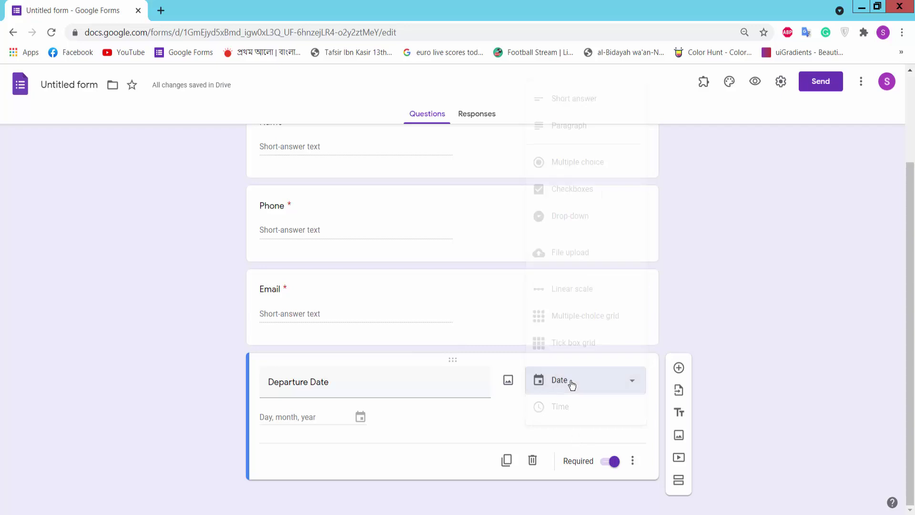
Step: Add a required Time question titled 'Departure Time'
left_click(678, 370)
key("alt+Tab")
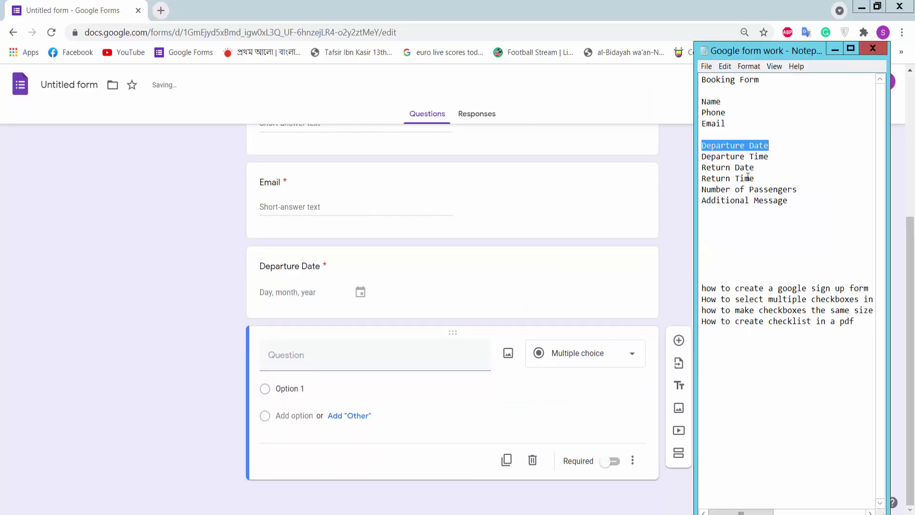
left_click(768, 157)
left_click(697, 158, "shift")
key("ctrl+c")
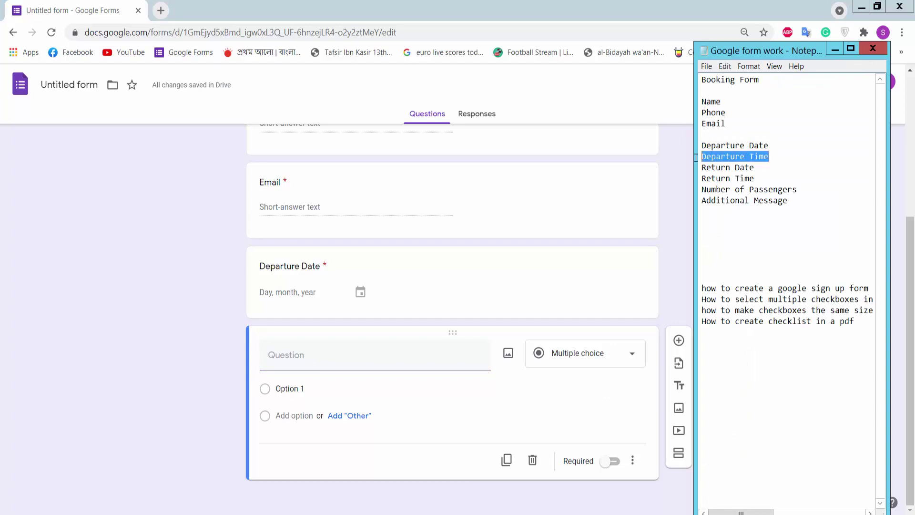
left_click(333, 352)
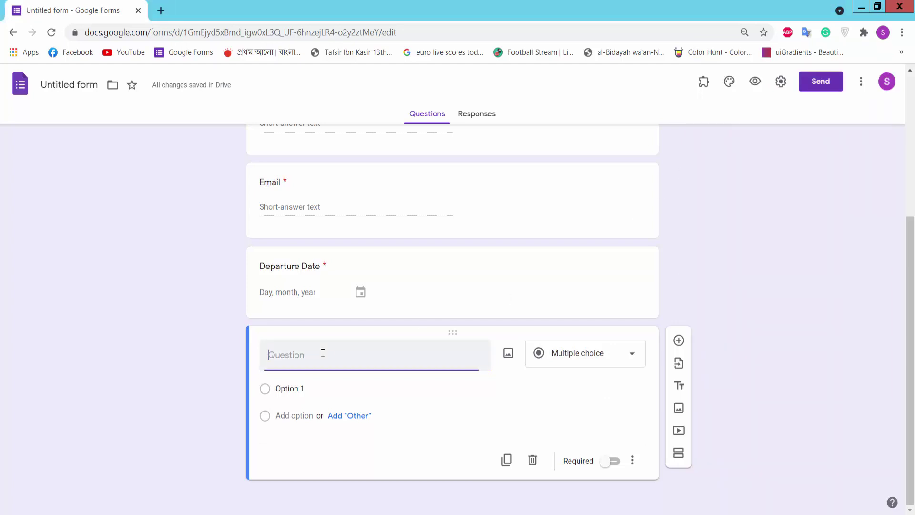
key("ctrl+v")
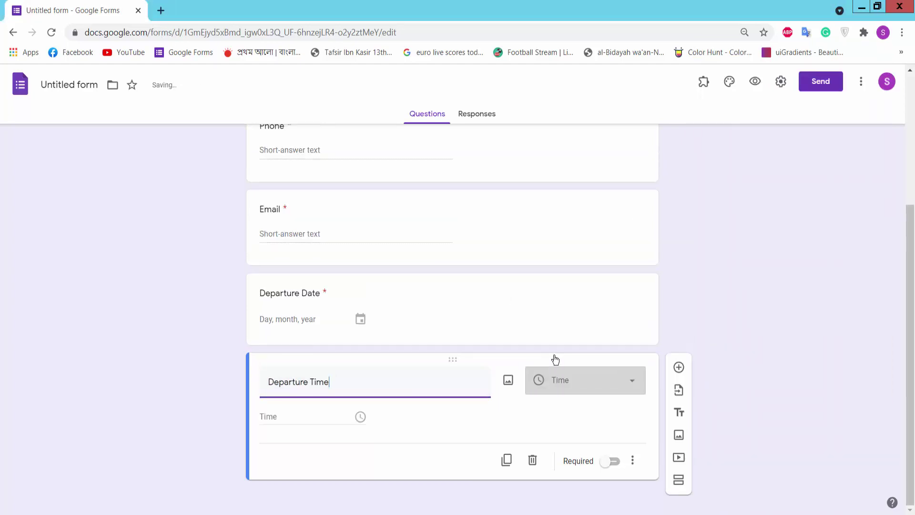
left_click(575, 389)
left_click(564, 404)
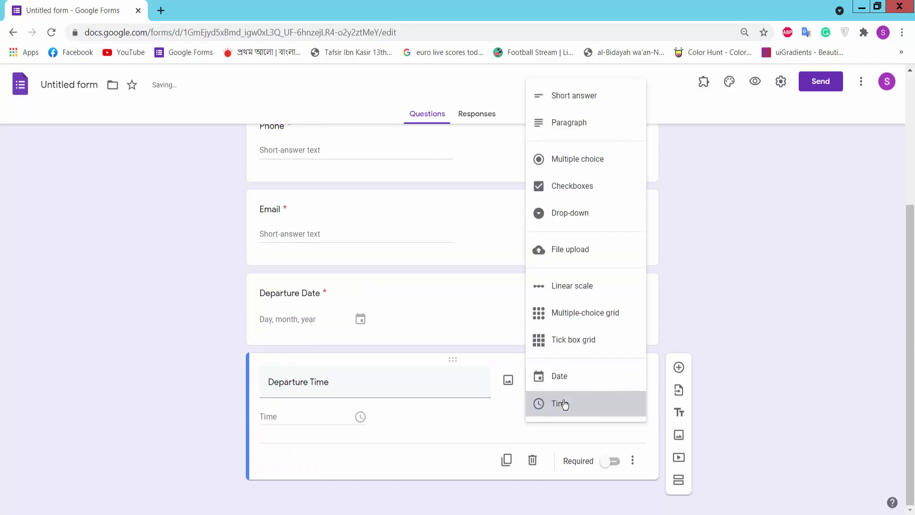
left_click(615, 461)
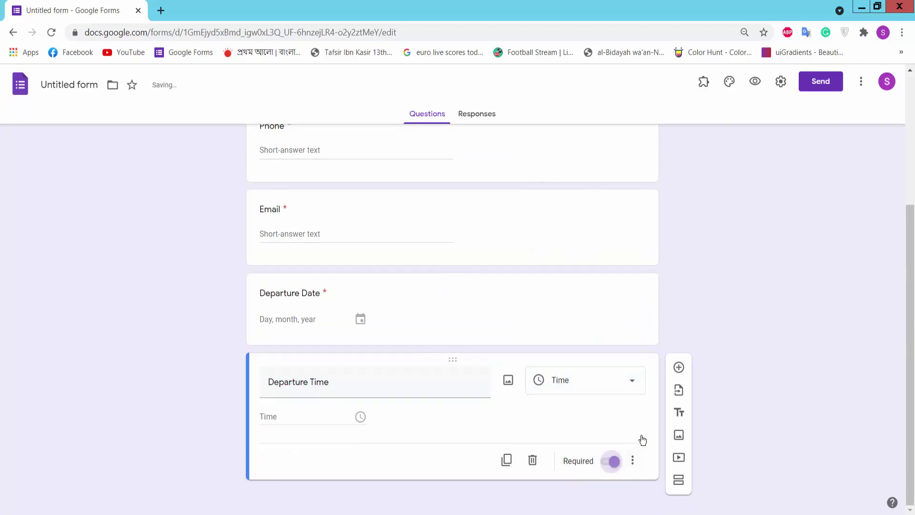
Step: Add a required Date question titled 'Return Date'
left_click(678, 368)
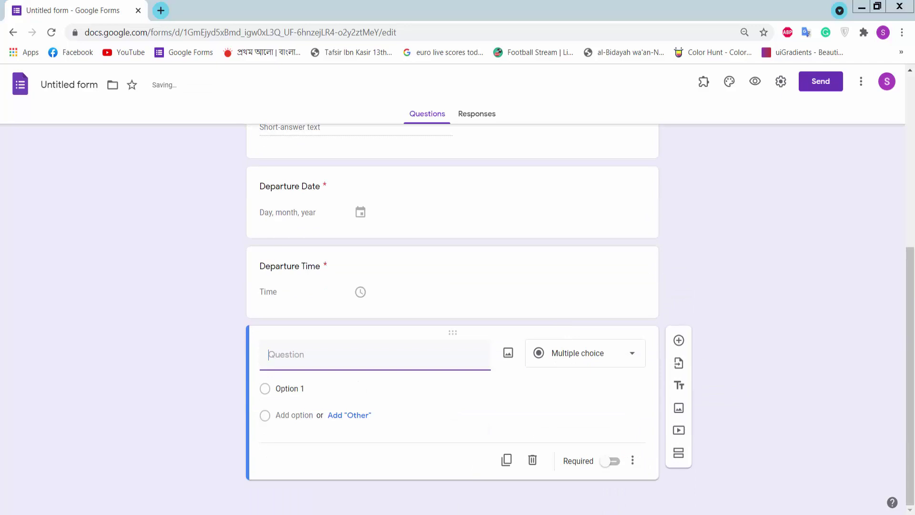
key("alt+Tab")
left_click_drag(754, 169, 702, 168)
key("ctrl+c")
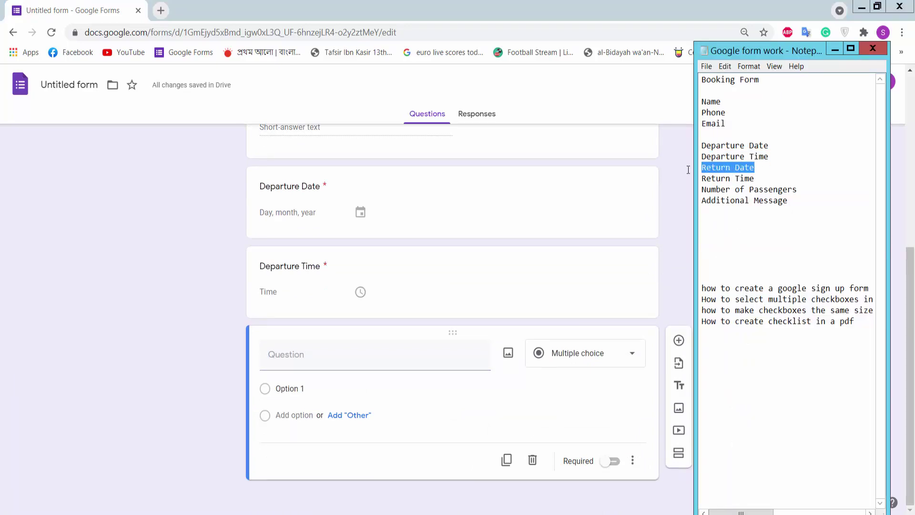
left_click(365, 353)
key("ctrl+v")
left_click(576, 353)
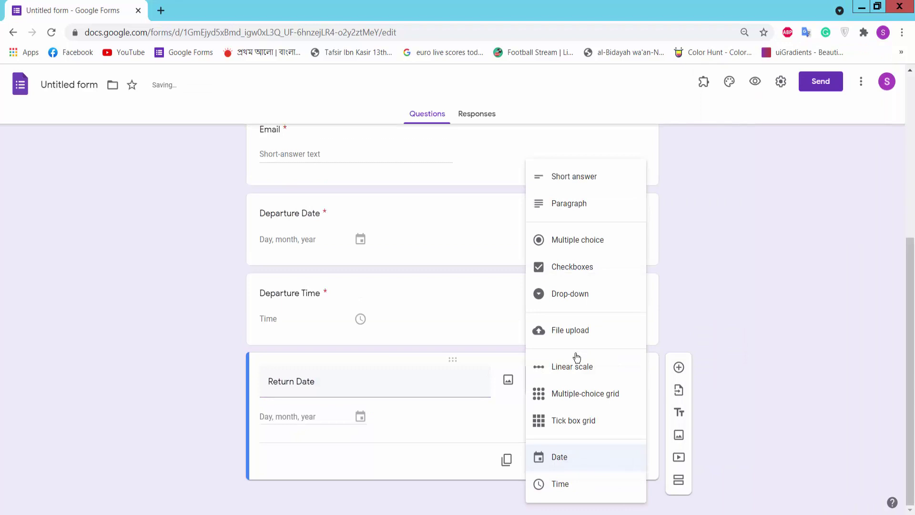
left_click(575, 455)
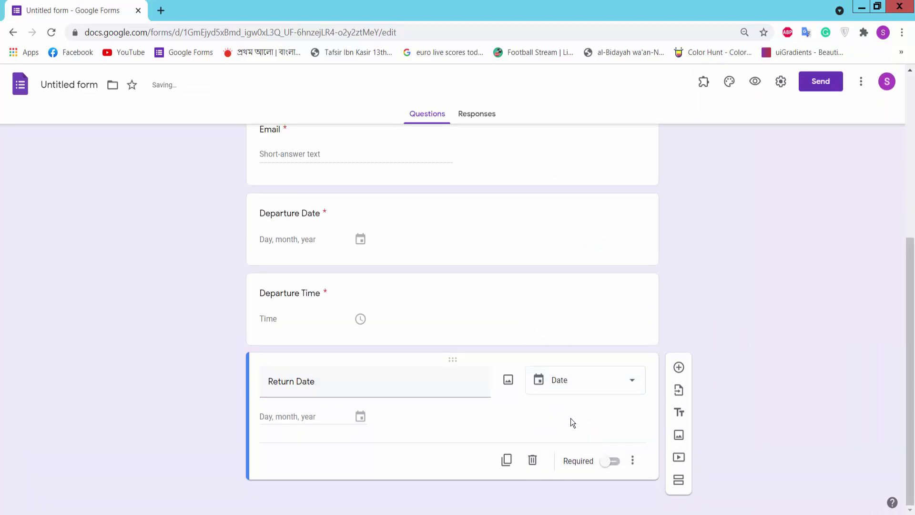
left_click(612, 461)
Step: Add a required Time question titled 'Return Time', followed by a blank question
left_click(679, 367)
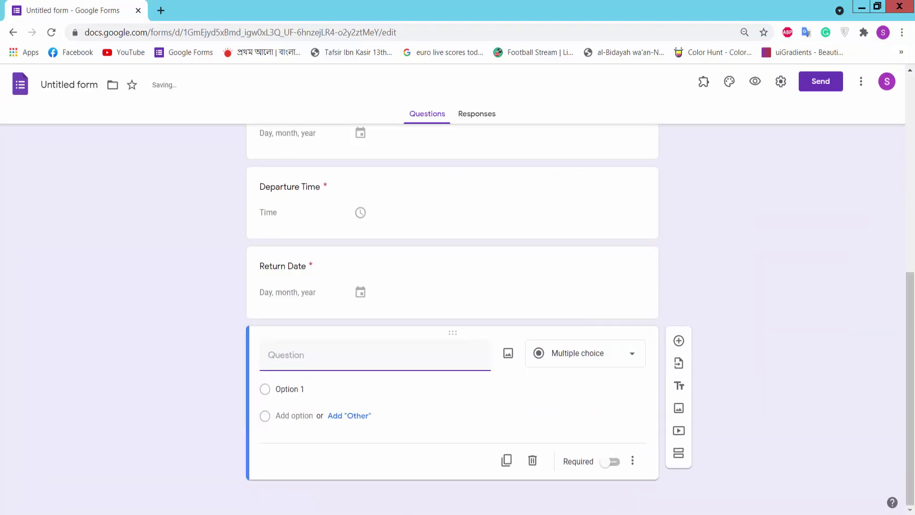
key("alt+Tab")
left_click_drag(758, 178, 700, 179)
key("ctrl+c")
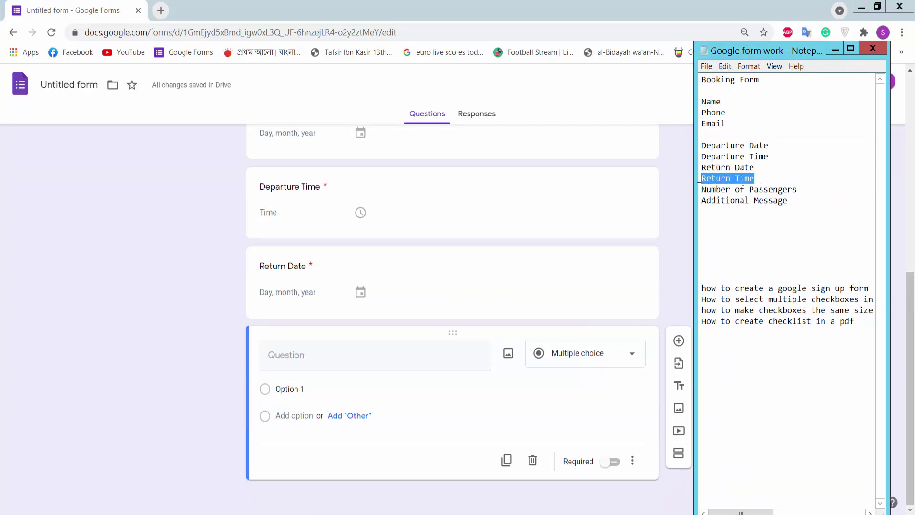
left_click(353, 354)
key("ctrl+v")
left_click(570, 361)
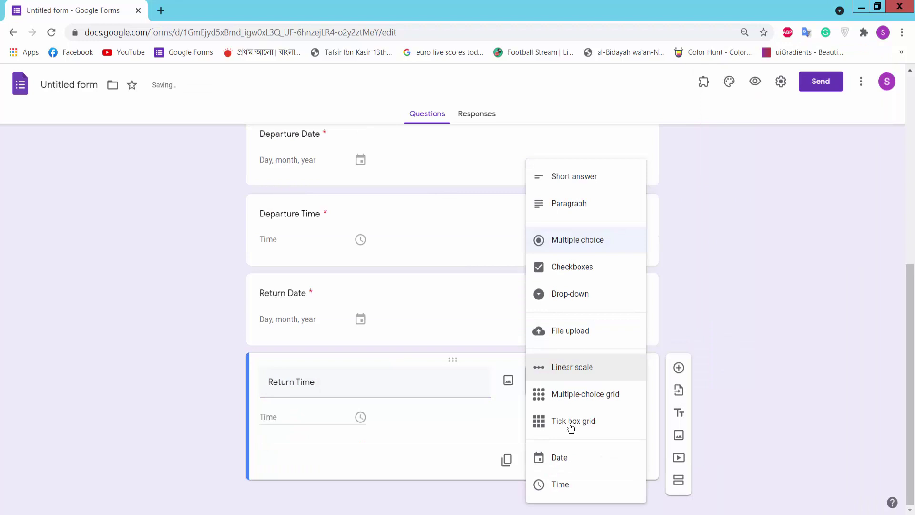
left_click(566, 485)
left_click(614, 461)
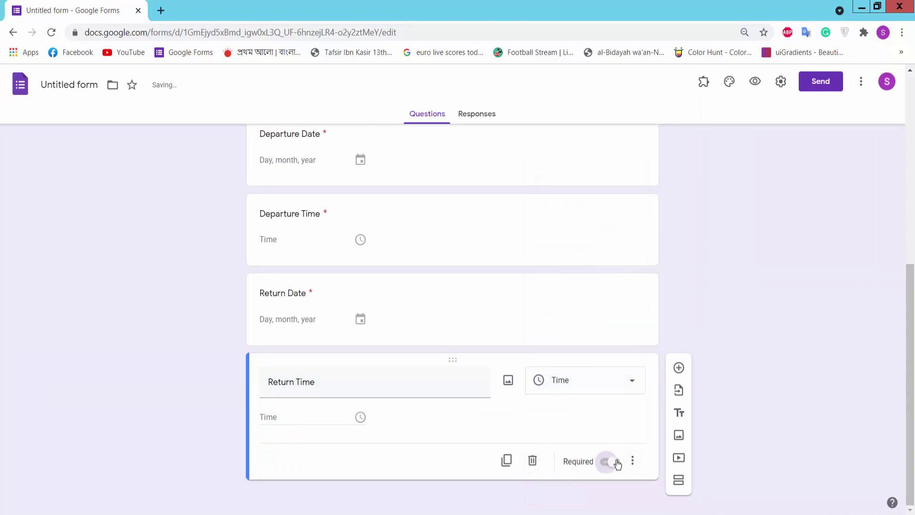
left_click(679, 367)
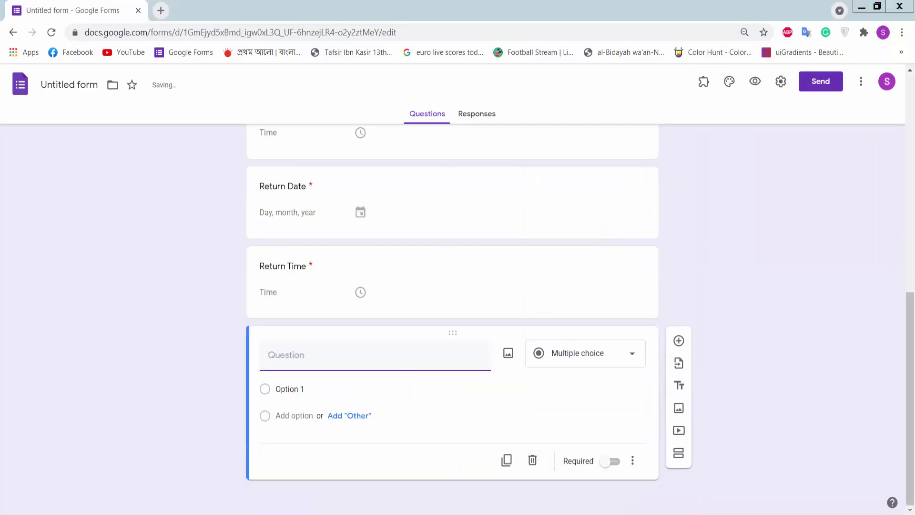
Step: Title the blank question 'Number of Passengers' and make it required
key("alt+Tab")
left_click_drag(797, 189, 696, 192)
key("ctrl+c")
left_click(332, 360)
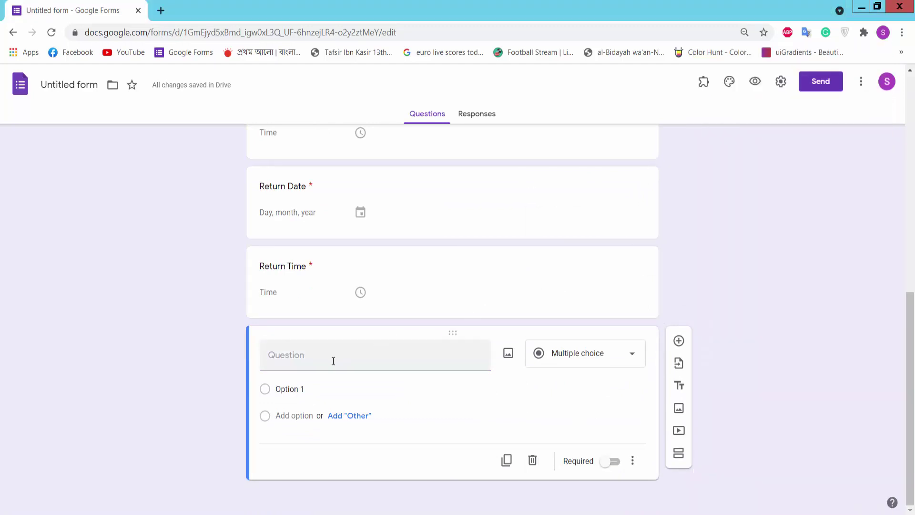
key("ctrl+v")
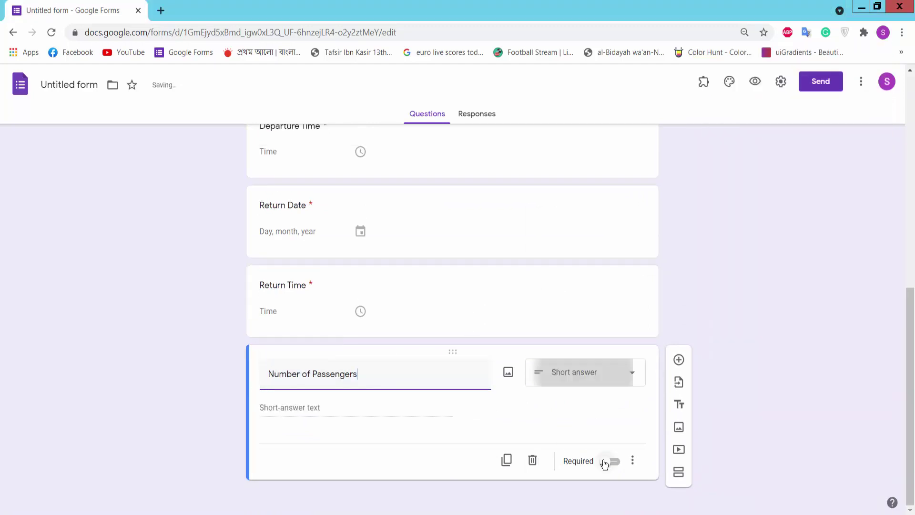
left_click(610, 461)
Step: Add a required Paragraph question 'Additional Message', then preview the form
left_click(678, 359)
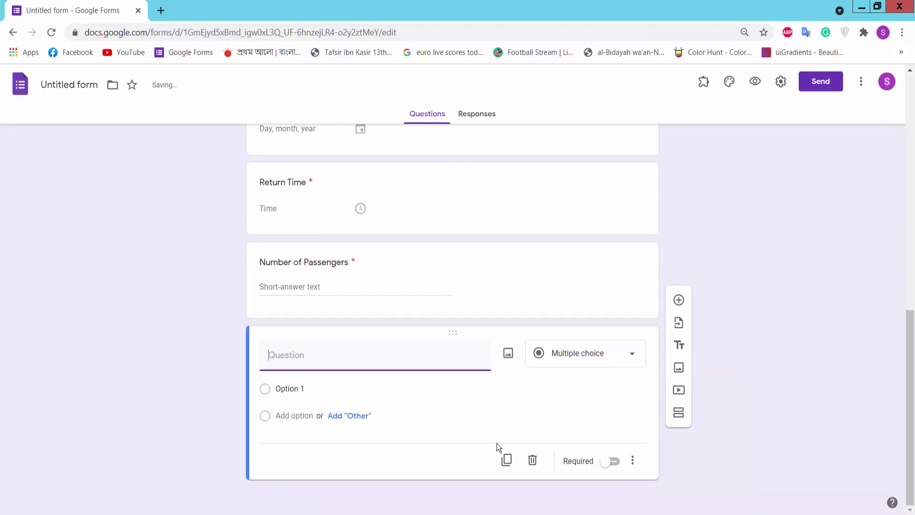
key("alt+Tab")
left_click_drag(796, 207, 693, 200)
key("ctrl+c")
left_click(354, 359)
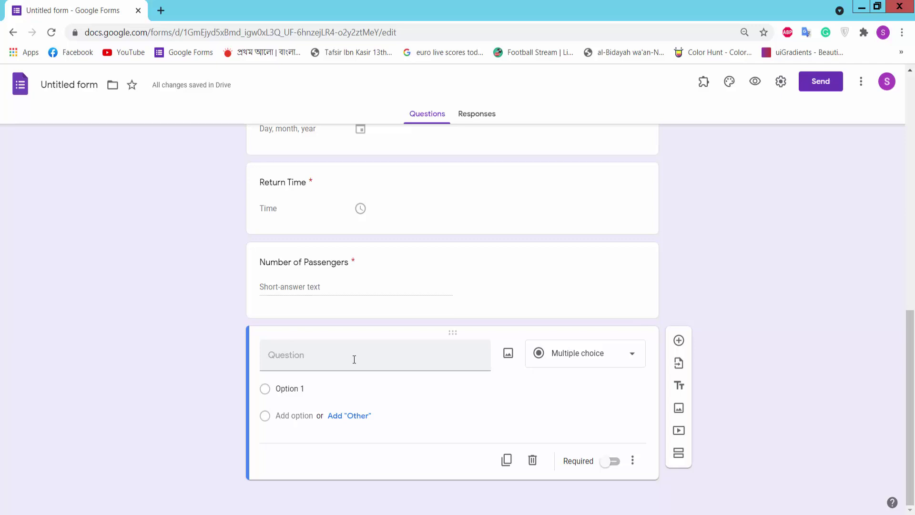
key("ctrl+v")
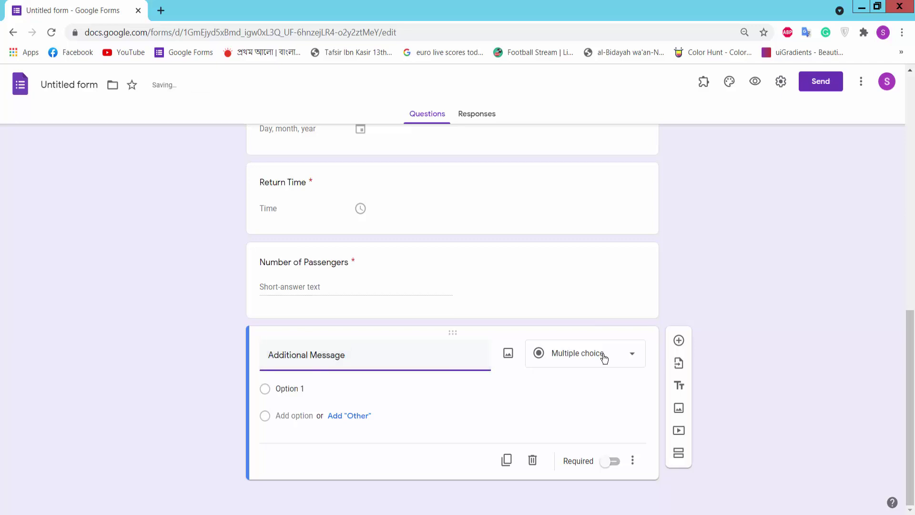
left_click(585, 380)
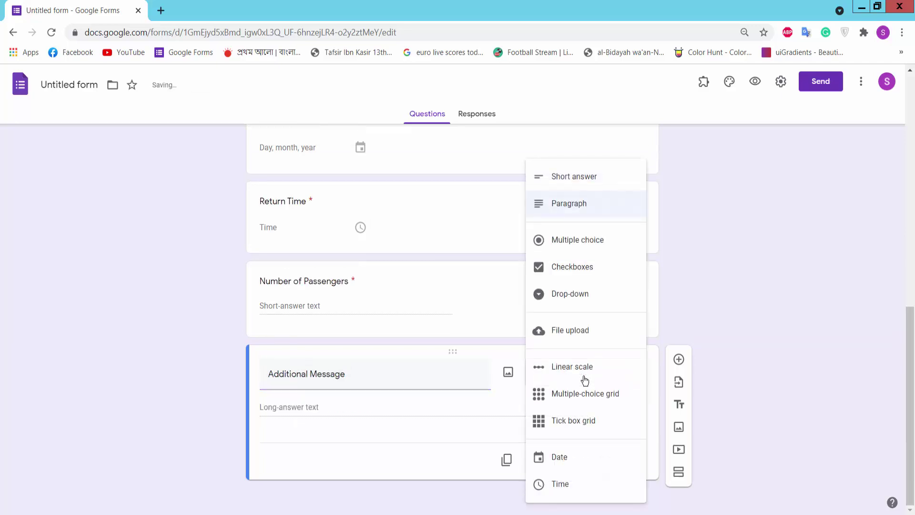
left_click(585, 206)
left_click(620, 462)
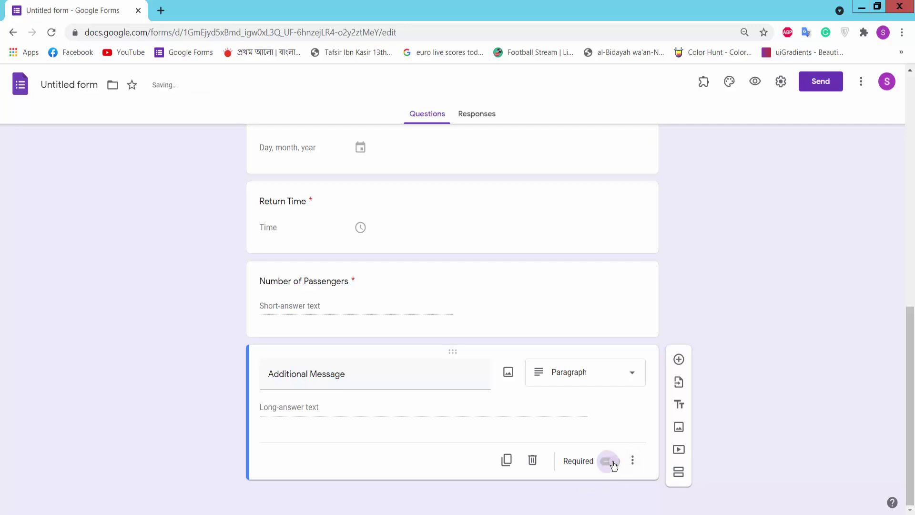
left_click(756, 82)
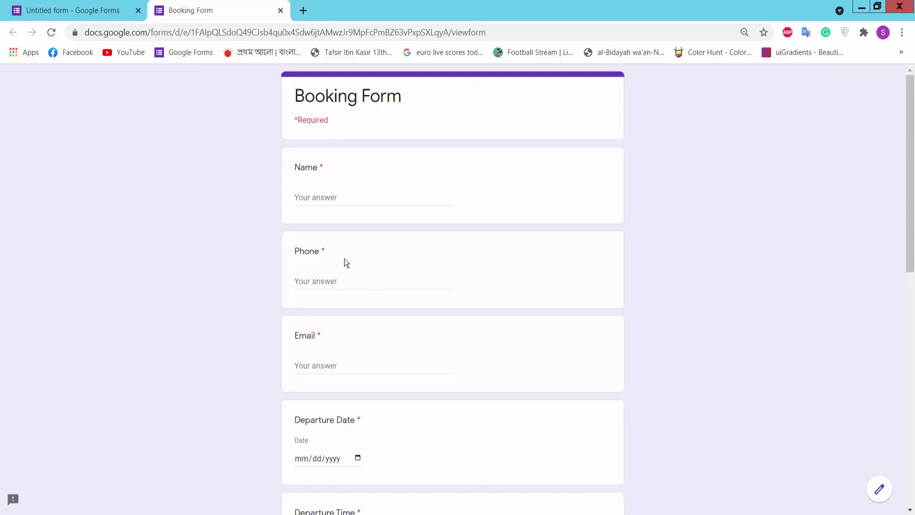
Step: Fill the Name, Phone and Email fields with test text
scroll(390, 247, "down", 10)
scroll(386, 250, "up", 9)
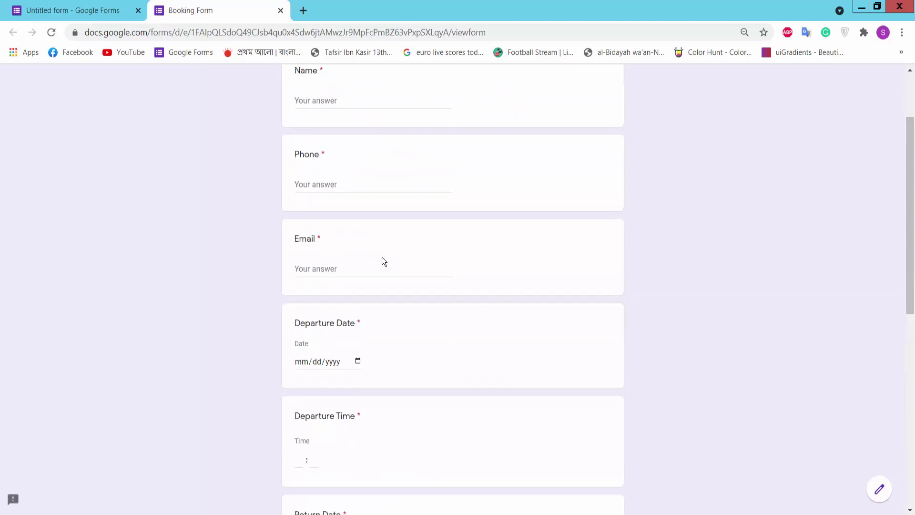
scroll(398, 259, "up", 2)
left_click(327, 197)
type("erwty")
left_click(325, 285)
type("sgeww")
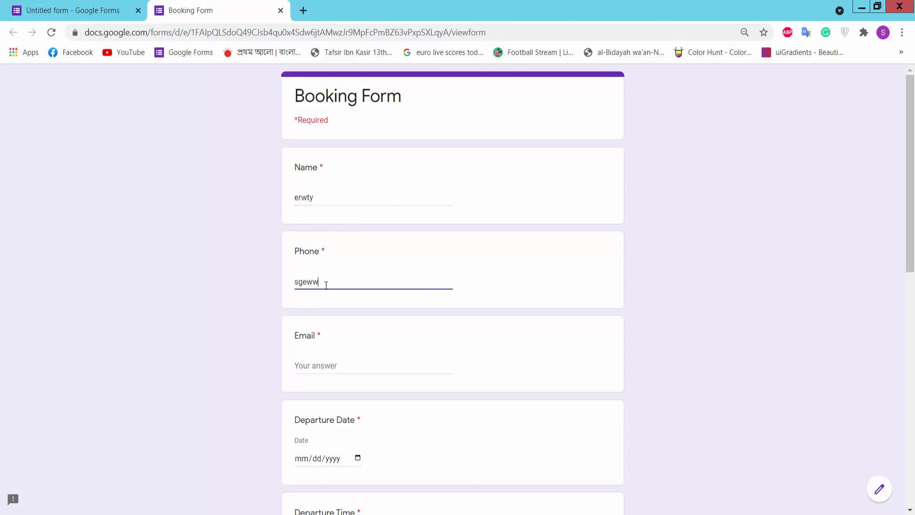
scroll(348, 278, "down", 2)
left_click(348, 241)
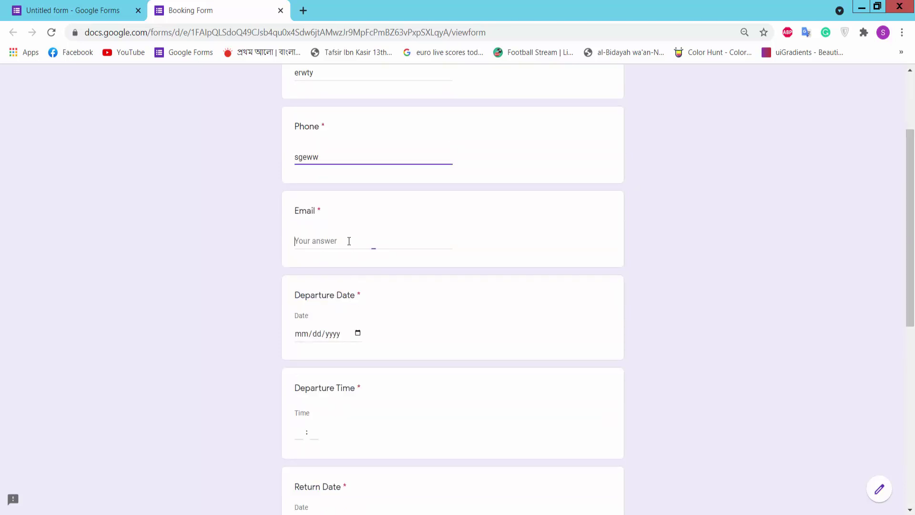
type("sdfaq")
Step: Pick the 29th as departure date, enter Return Time 12:00, and fill passengers and message
left_click(357, 332)
left_click(340, 390)
scroll(419, 346, "down", 3)
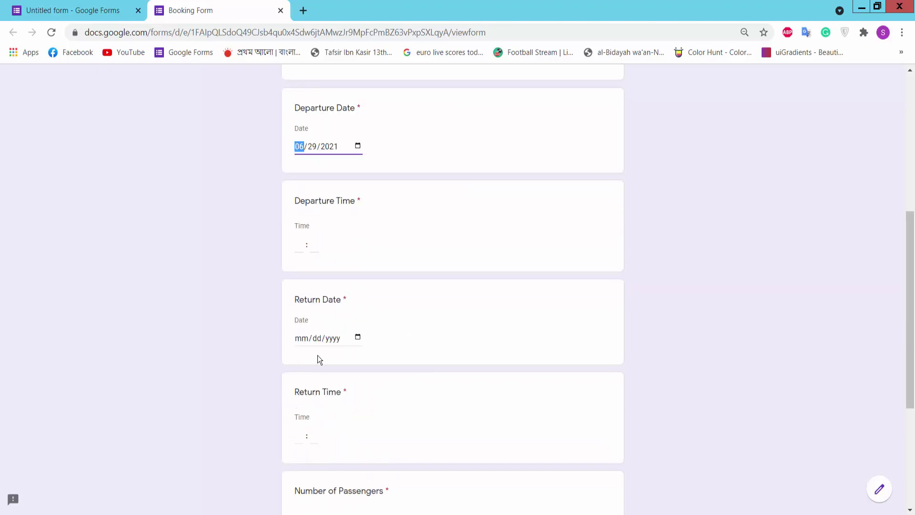
left_click(300, 435)
type("12 :")
left_click(315, 435)
type("01")
scroll(339, 431, "down", 3)
left_click(333, 401)
type("se")
scroll(336, 377, "down", 2)
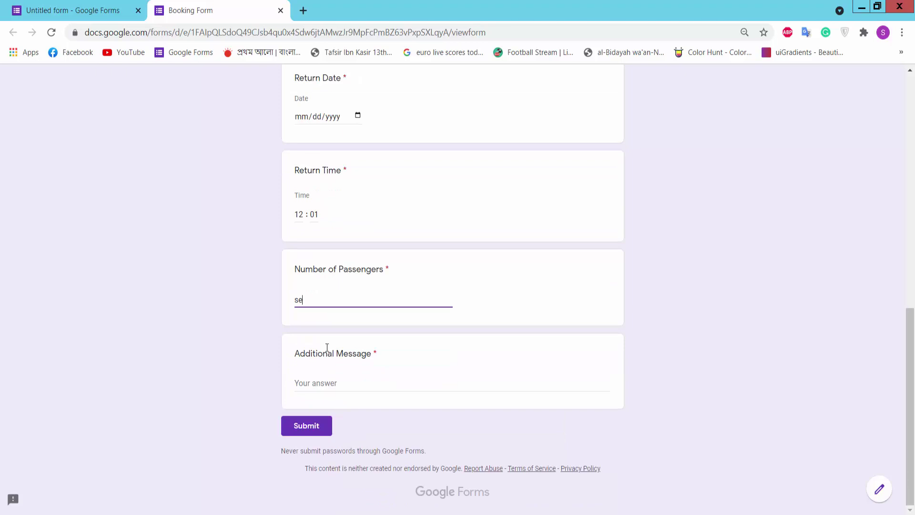
left_click(323, 390)
type("wett")
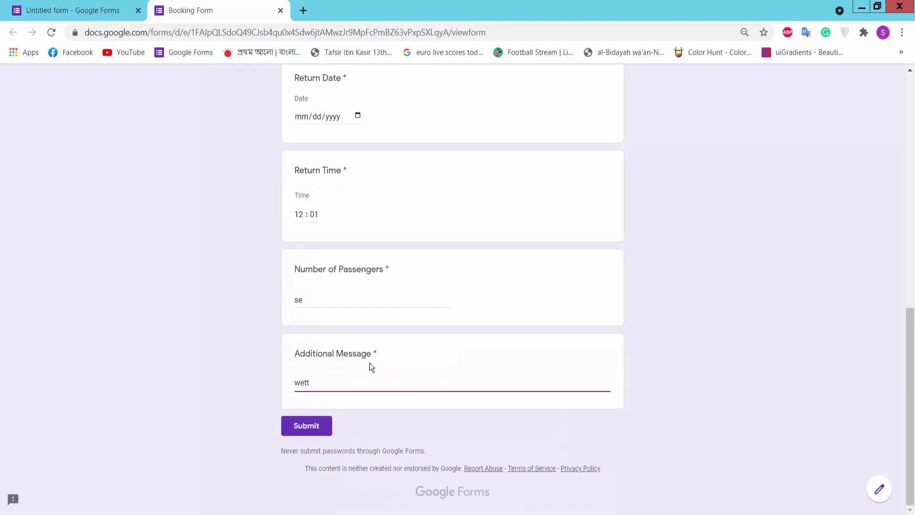
Step: Fix the missing Departure Time minutes and Return Date (July 23), then submit the response
scroll(370, 363, "up", 4)
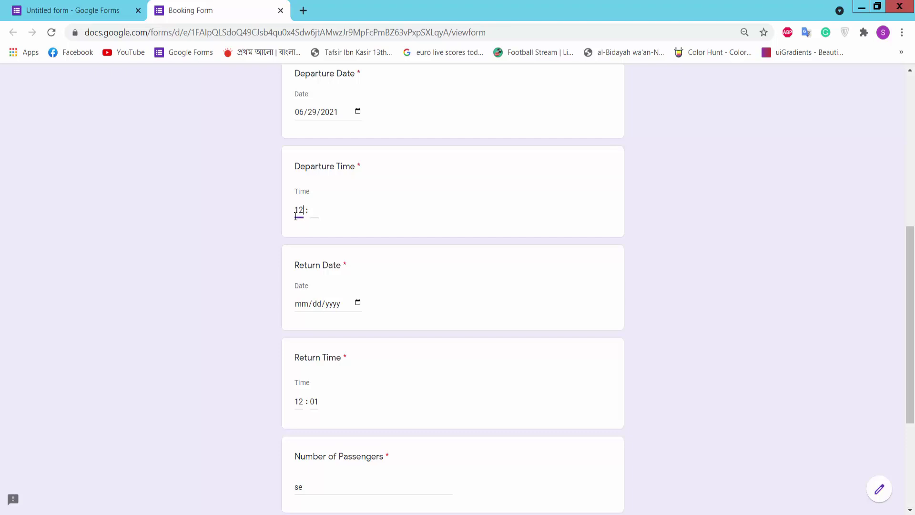
left_click(311, 217)
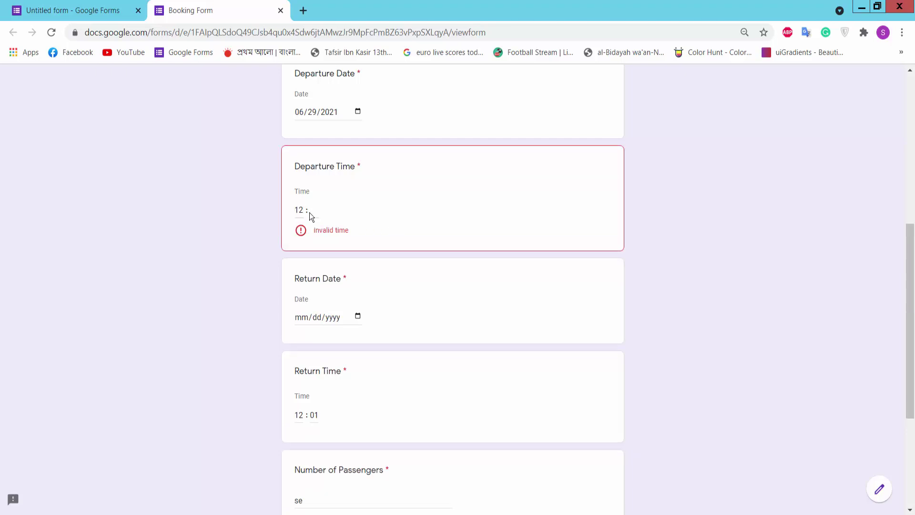
type("01")
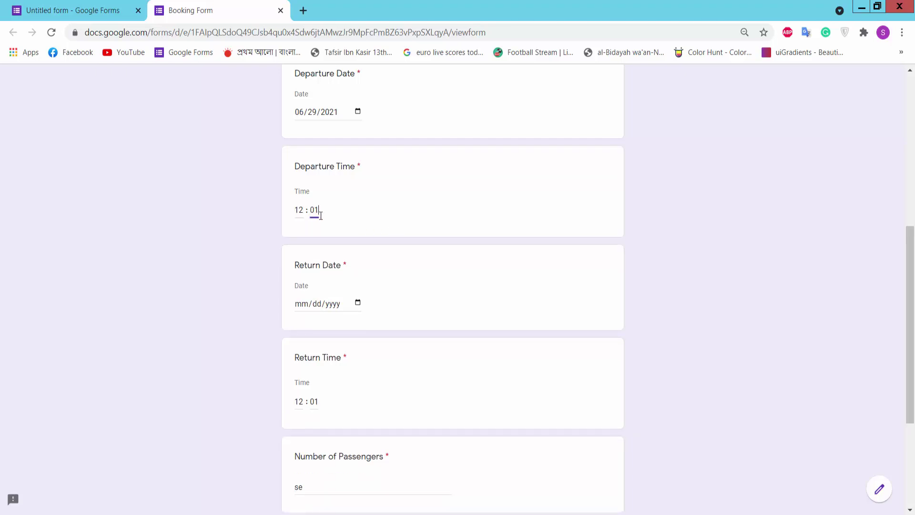
scroll(334, 216, "down", 4)
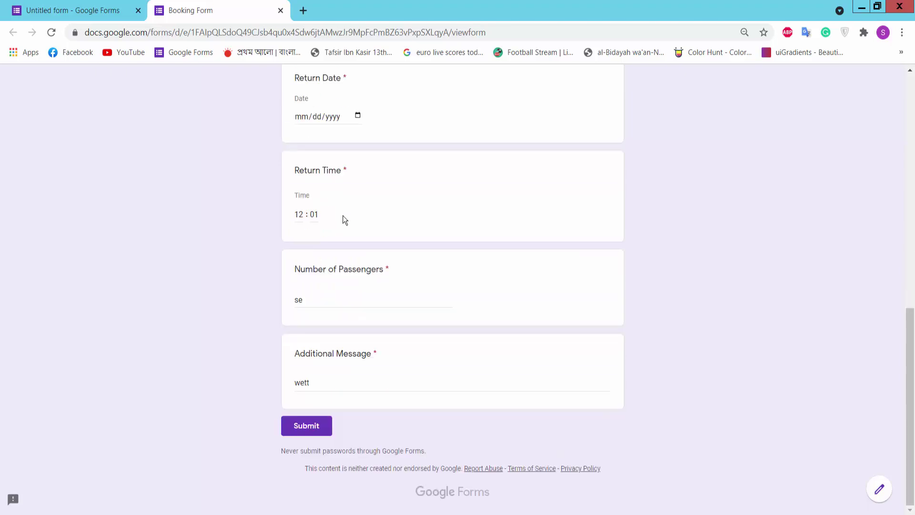
left_click(313, 435)
scroll(350, 343, "up", 4)
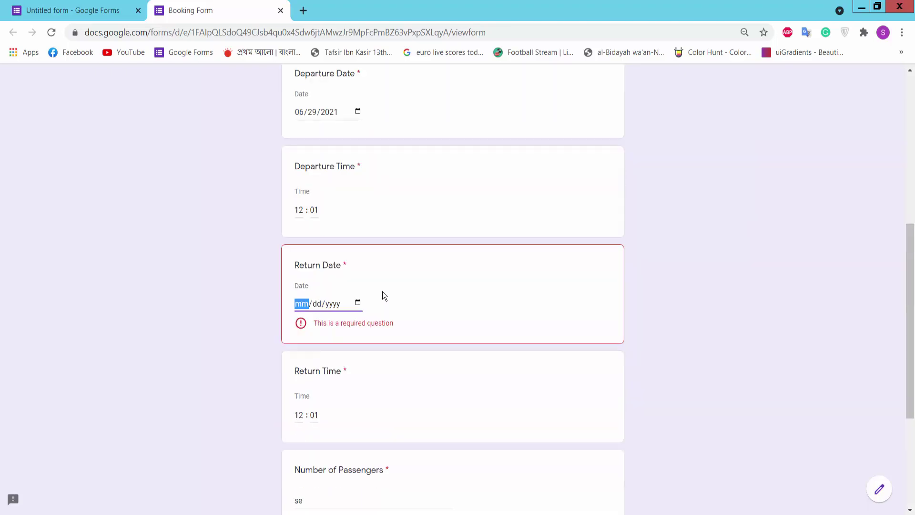
scroll(382, 290, "up", 1)
left_click(358, 366)
left_click(384, 299)
scroll(397, 285, "down", 5)
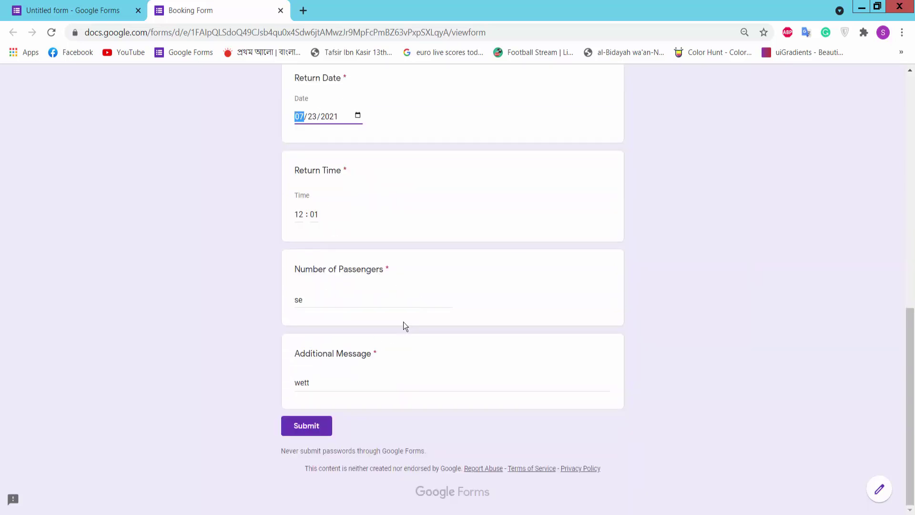
left_click(317, 429)
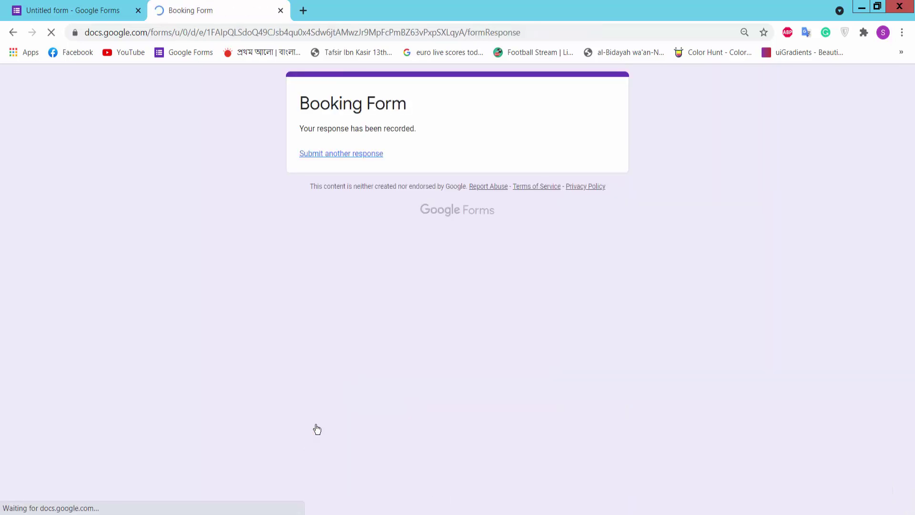
Step: Review the single test response in the editor's Responses tab, then return to Questions
left_click(107, 14)
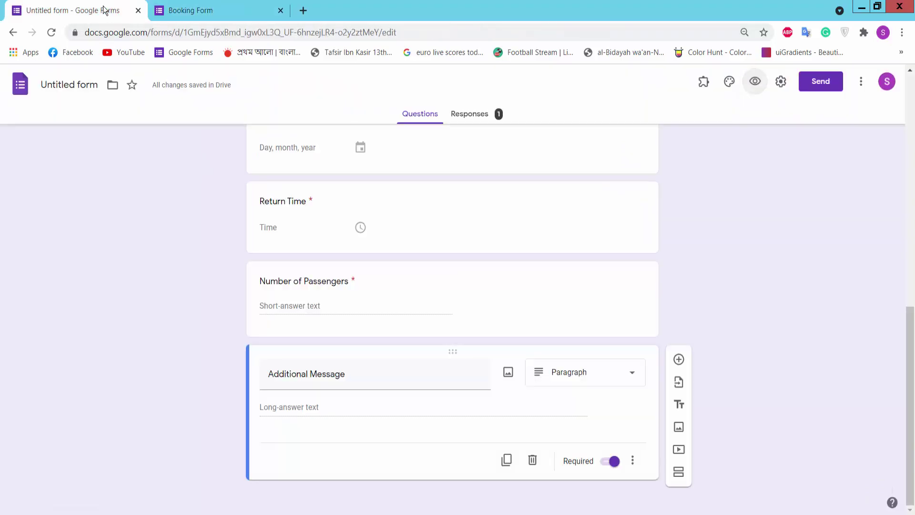
left_click(471, 116)
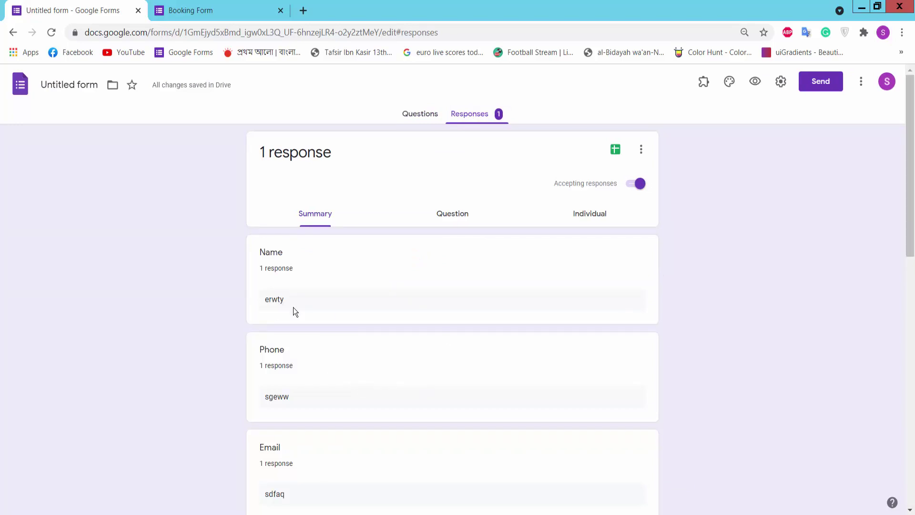
scroll(289, 299, "down", 3)
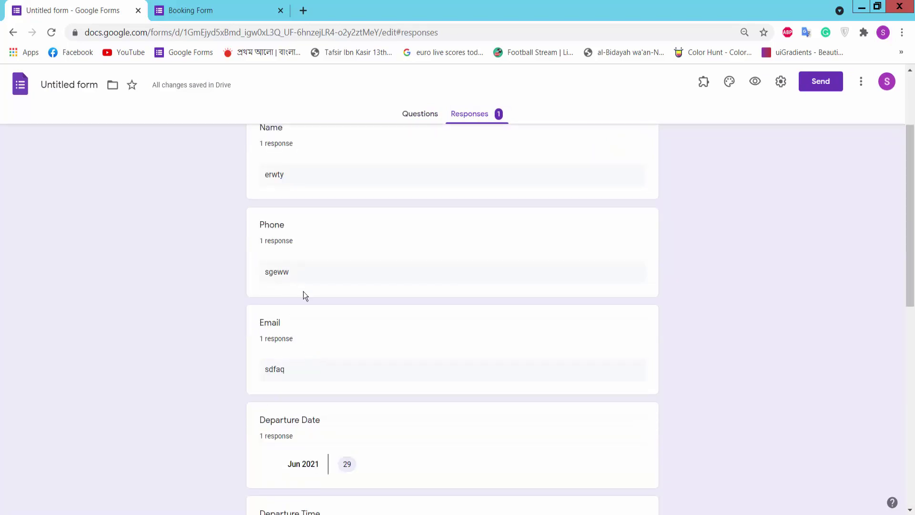
scroll(299, 281, "down", 3)
left_click_drag(311, 241, 266, 241)
scroll(334, 253, "down", 4)
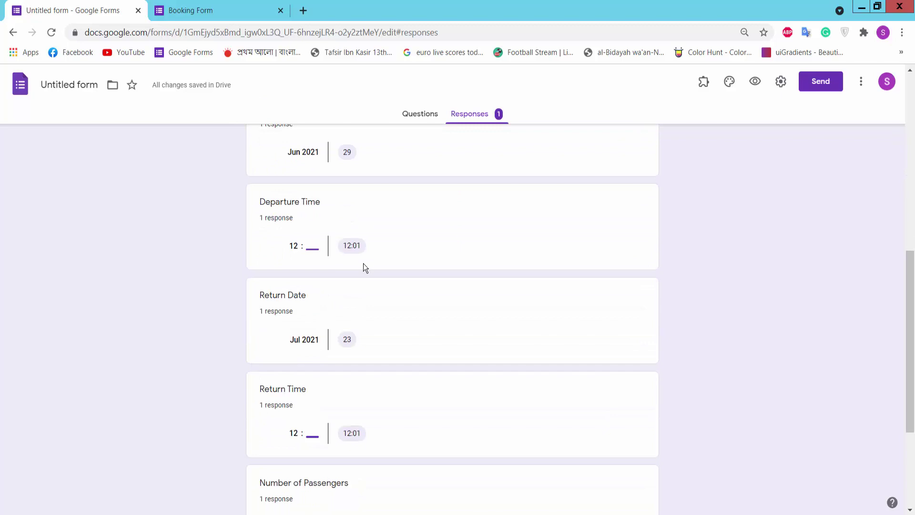
scroll(332, 333, "down", 4)
scroll(429, 381, "up", 12)
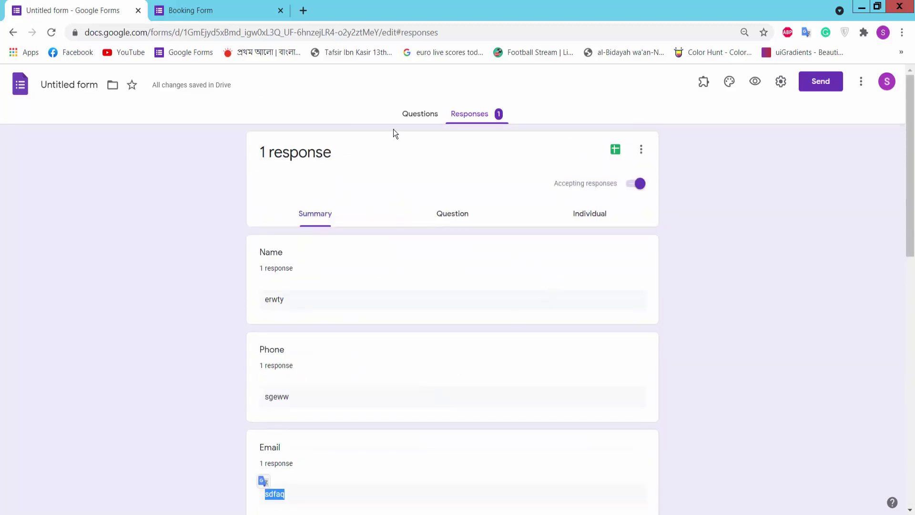
left_click(412, 115)
Step: Copy the form's shortened forms.gle link from the Send dialog
left_click(820, 82)
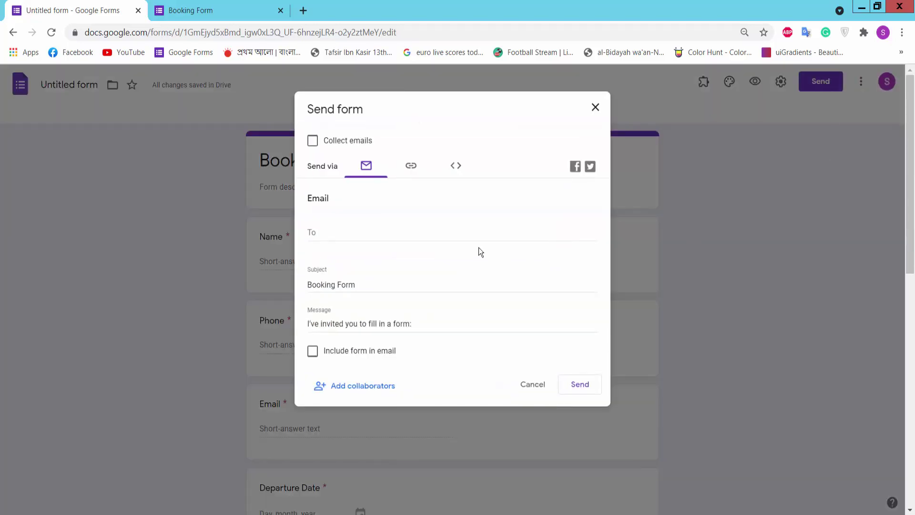
left_click(413, 166)
left_click(313, 239)
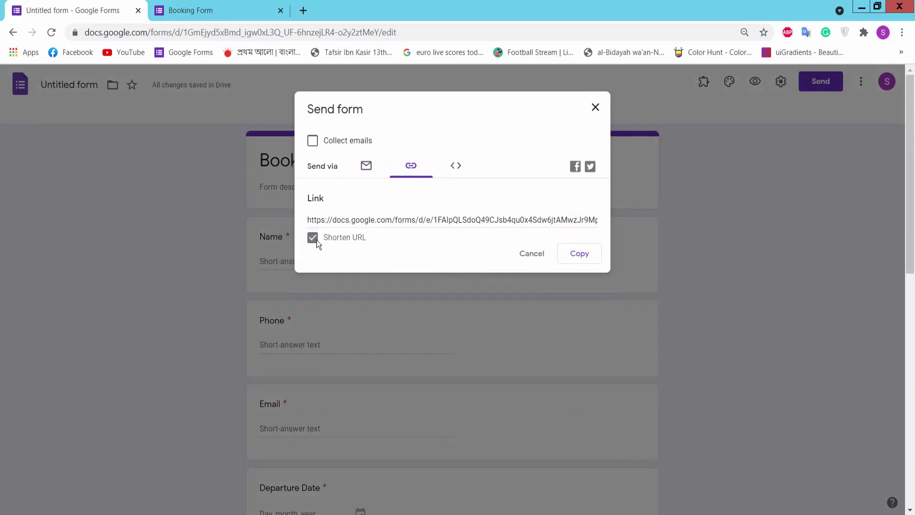
left_click(581, 258)
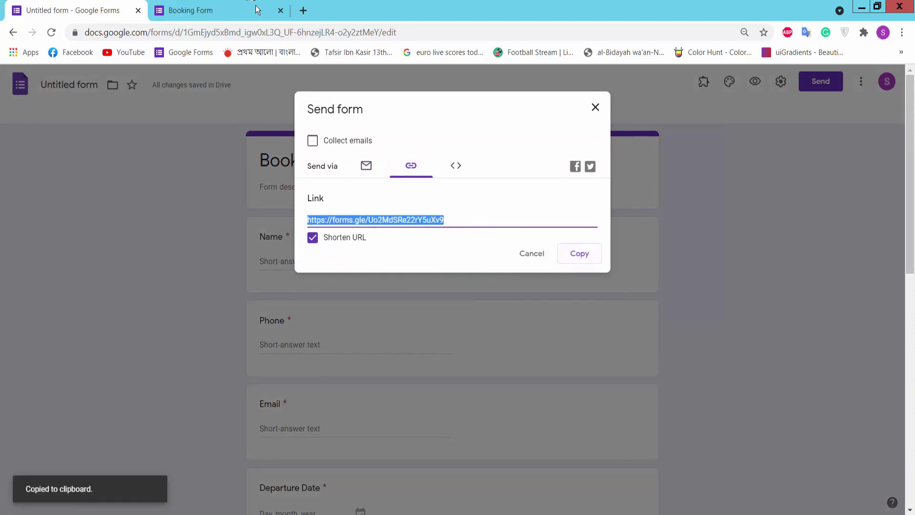
Step: Open the copied short link in a new tab to check the live Booking Form
left_click(303, 11)
key("ctrl+v")
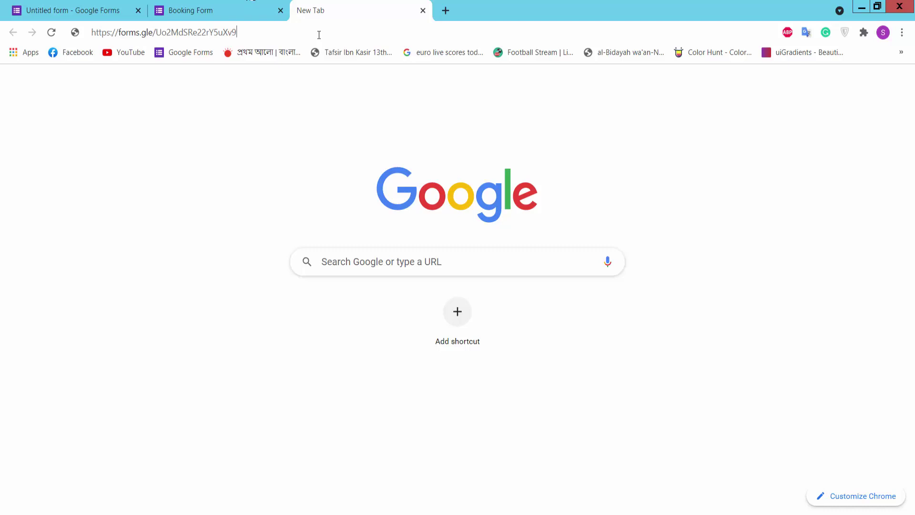
key("Return")
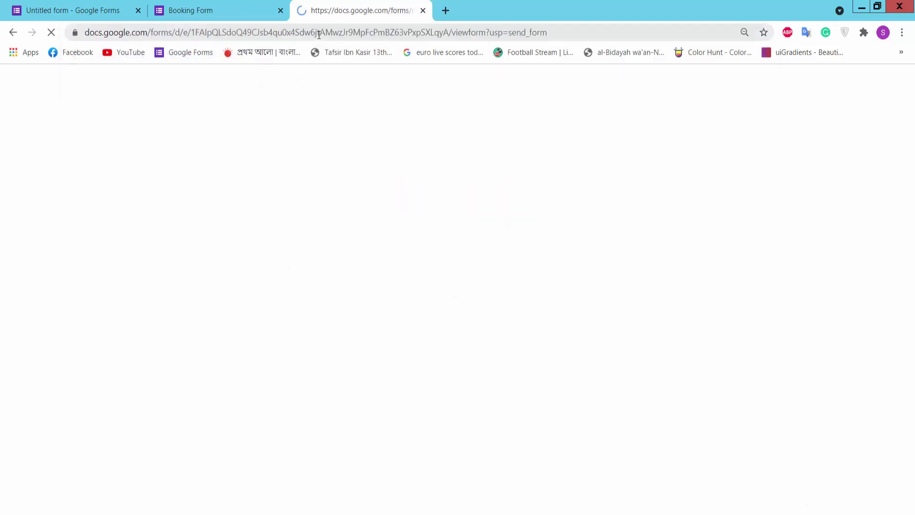
scroll(441, 483, "down", 7)
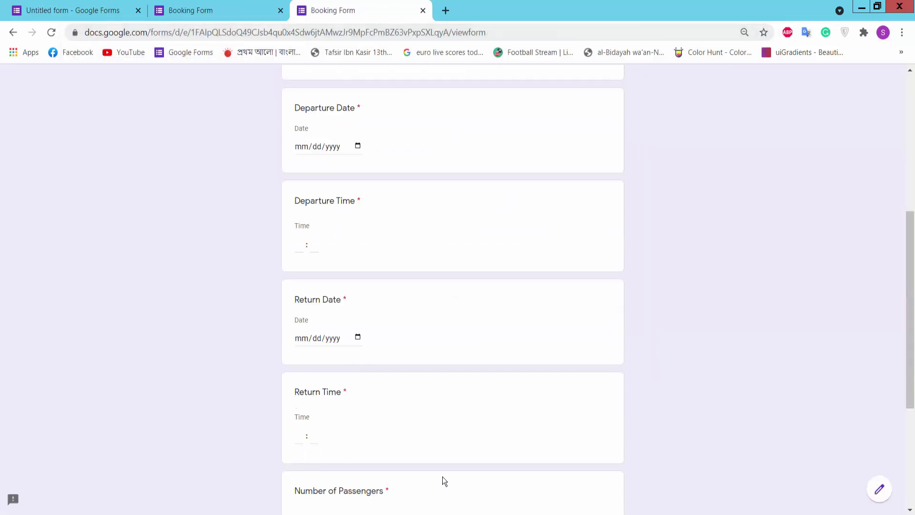
scroll(451, 470, "up", 7)
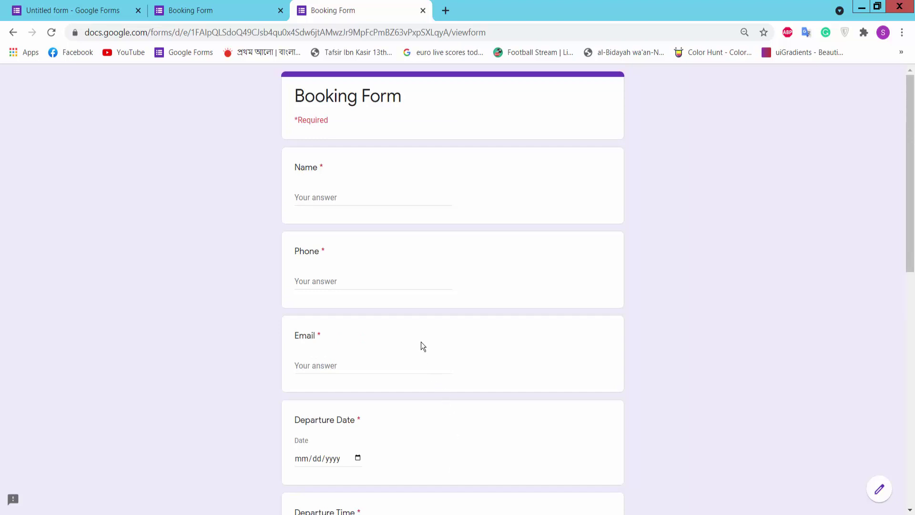